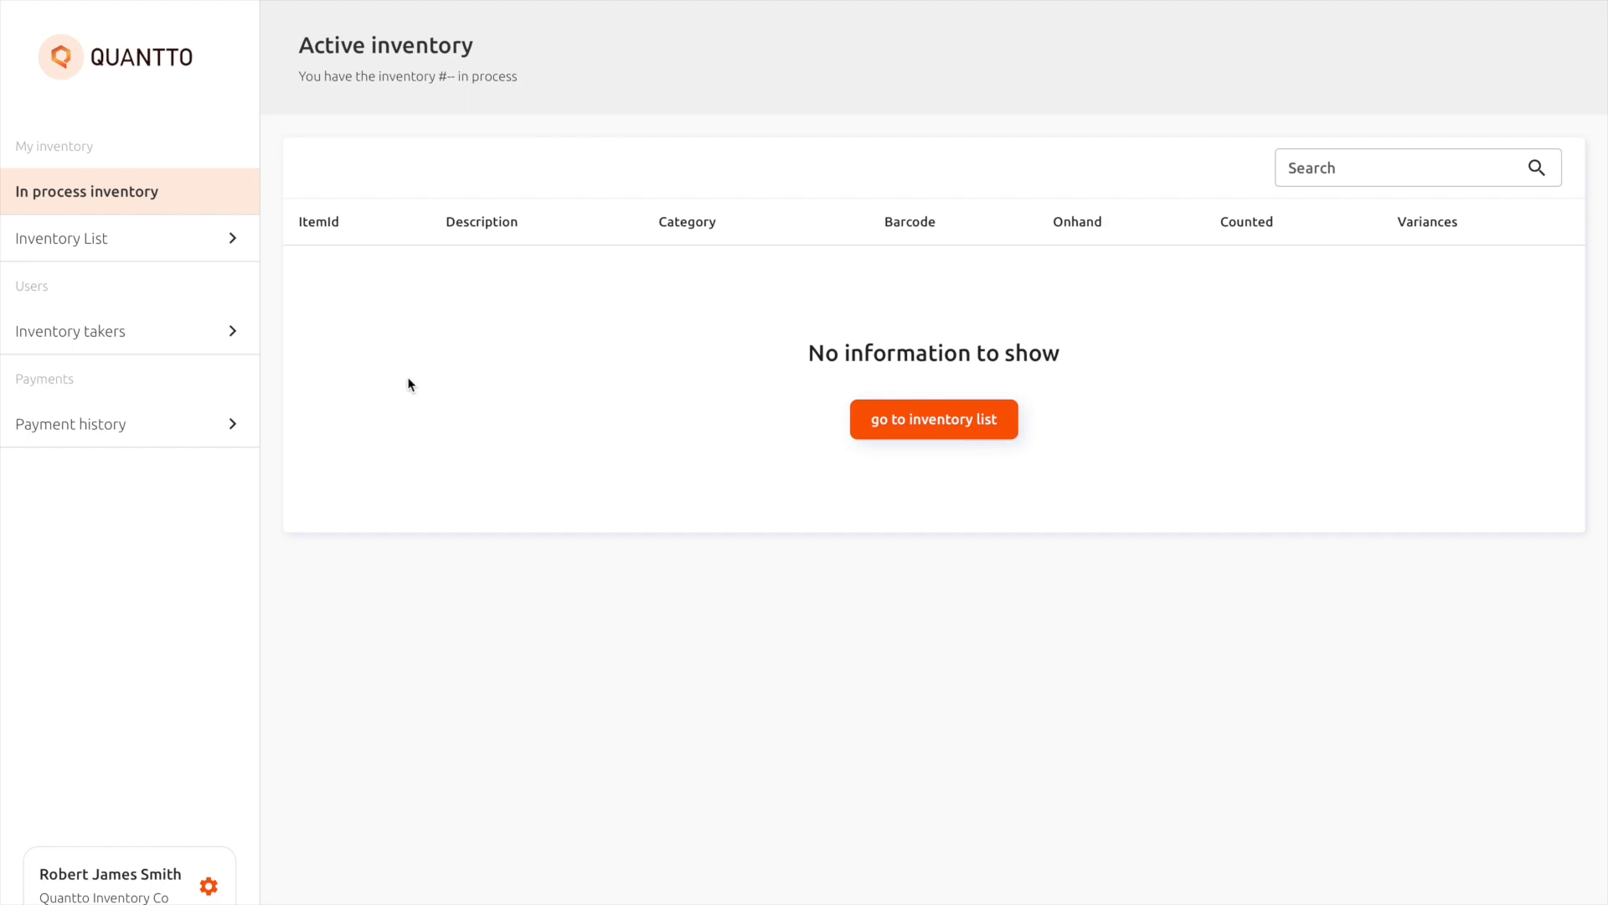
- Start a new inventory from the inventory list, name it "new products inventory" and continue without an inventory template
left_click(182, 240)
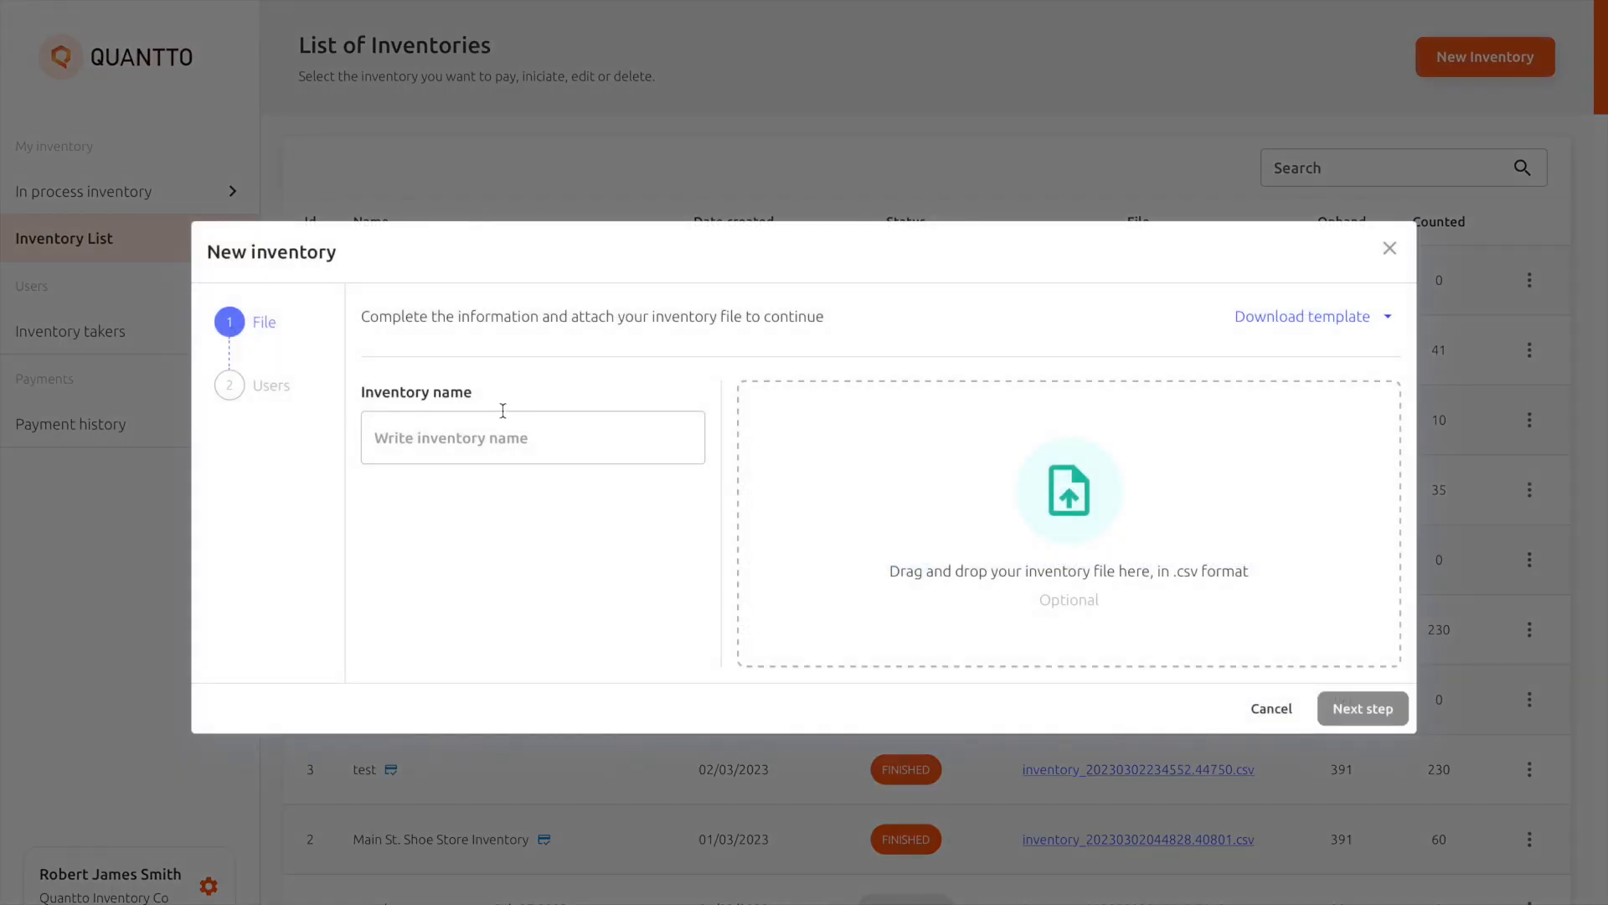
left_click(509, 434)
type("new pro")
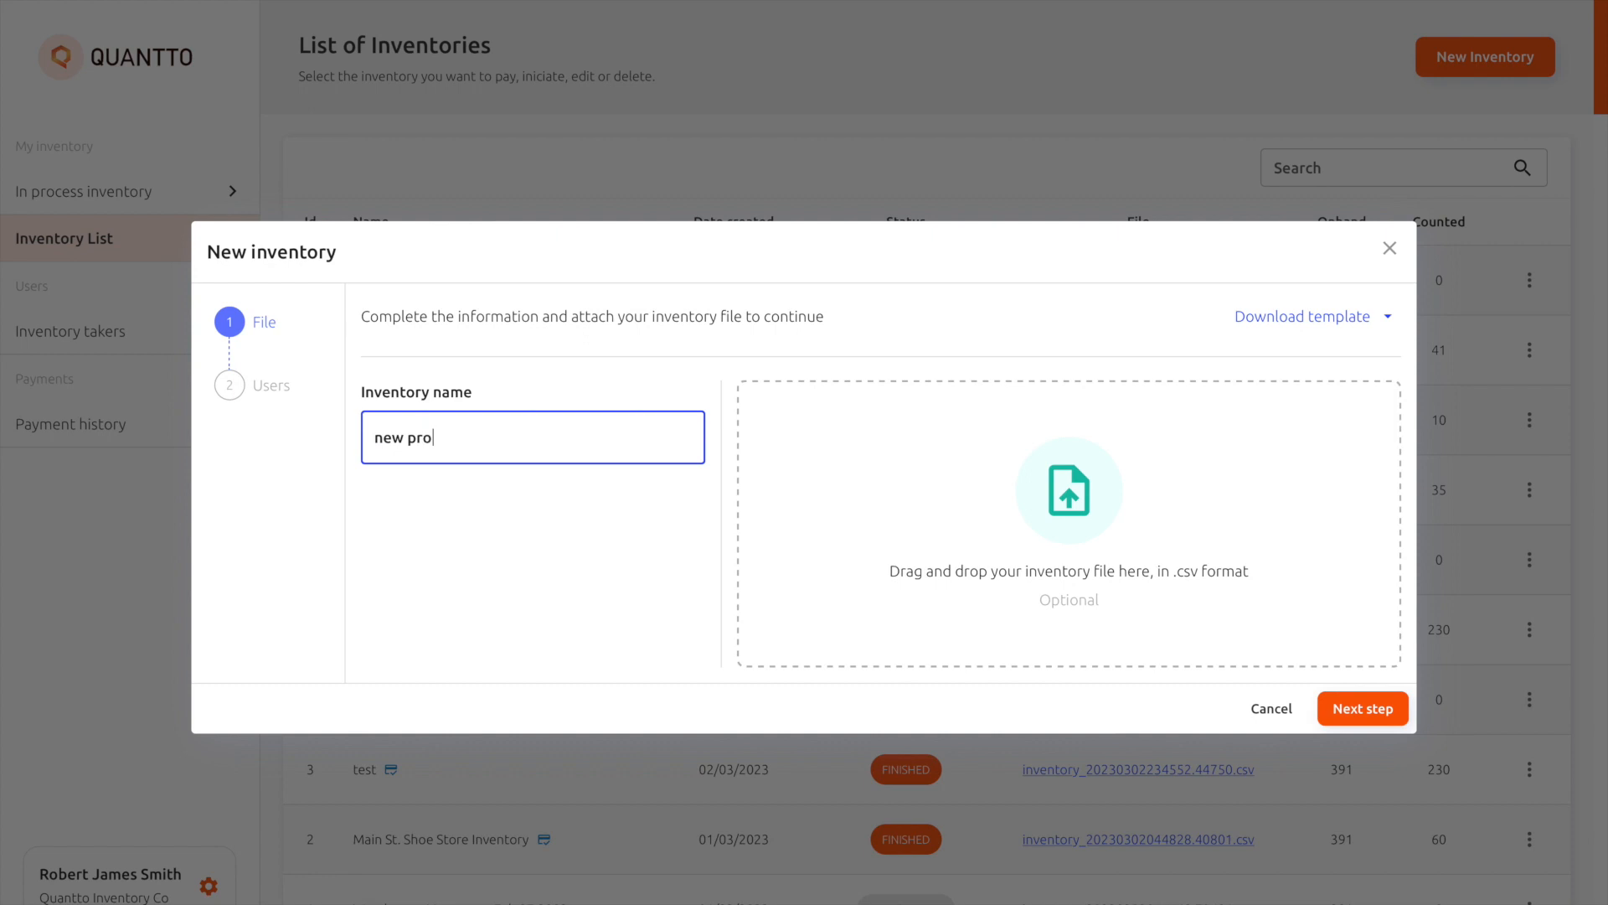
type("ducts inventory")
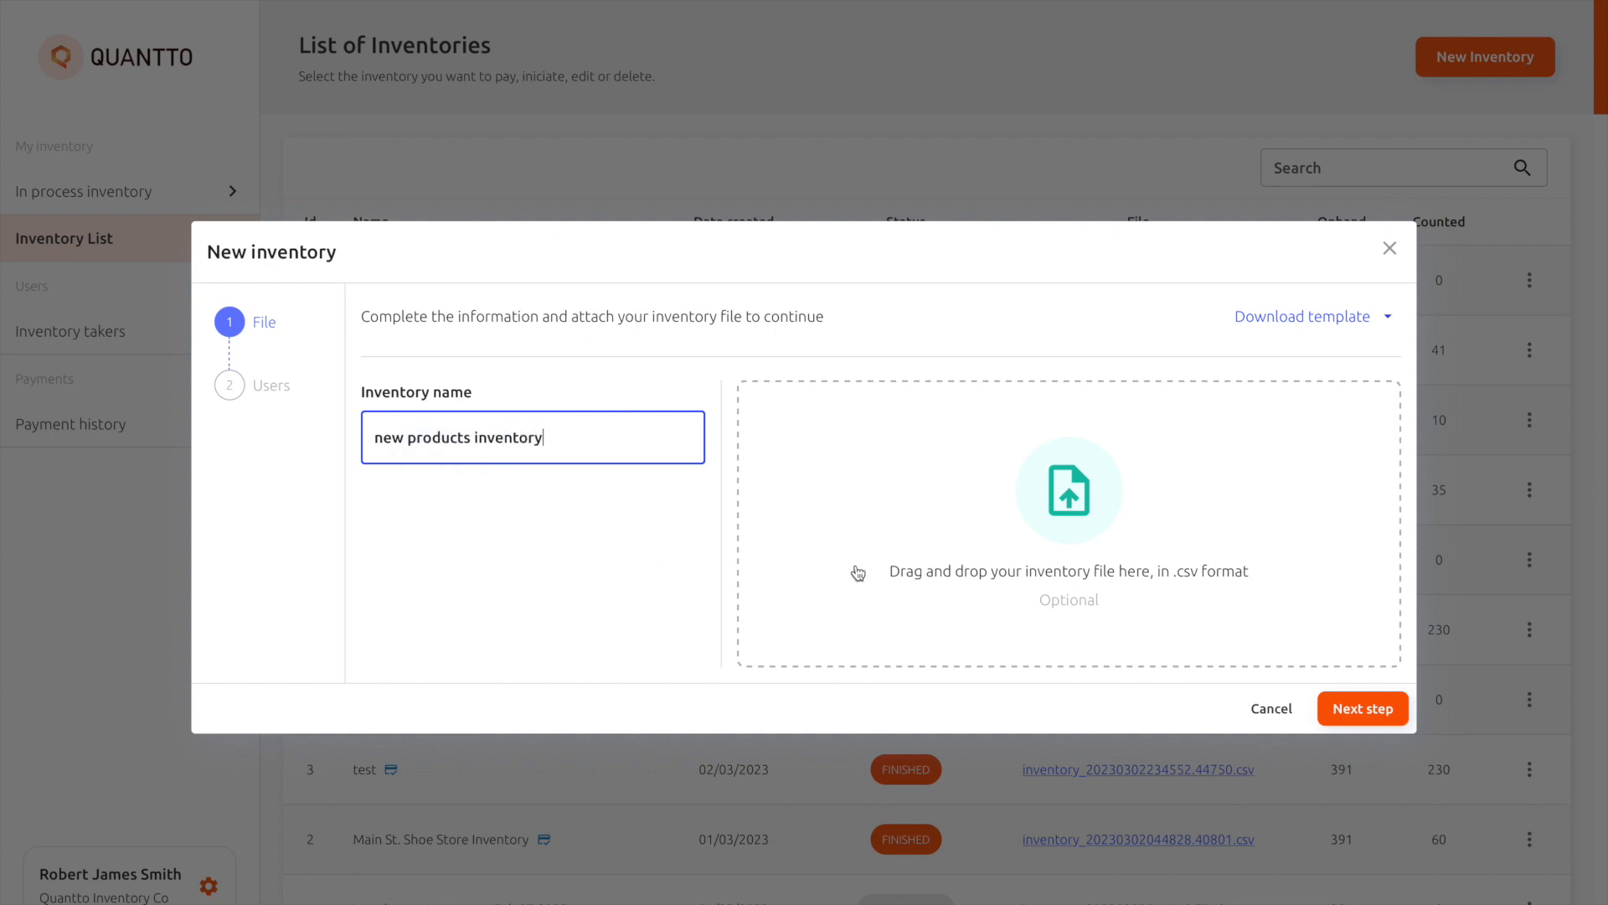
left_click(1354, 712)
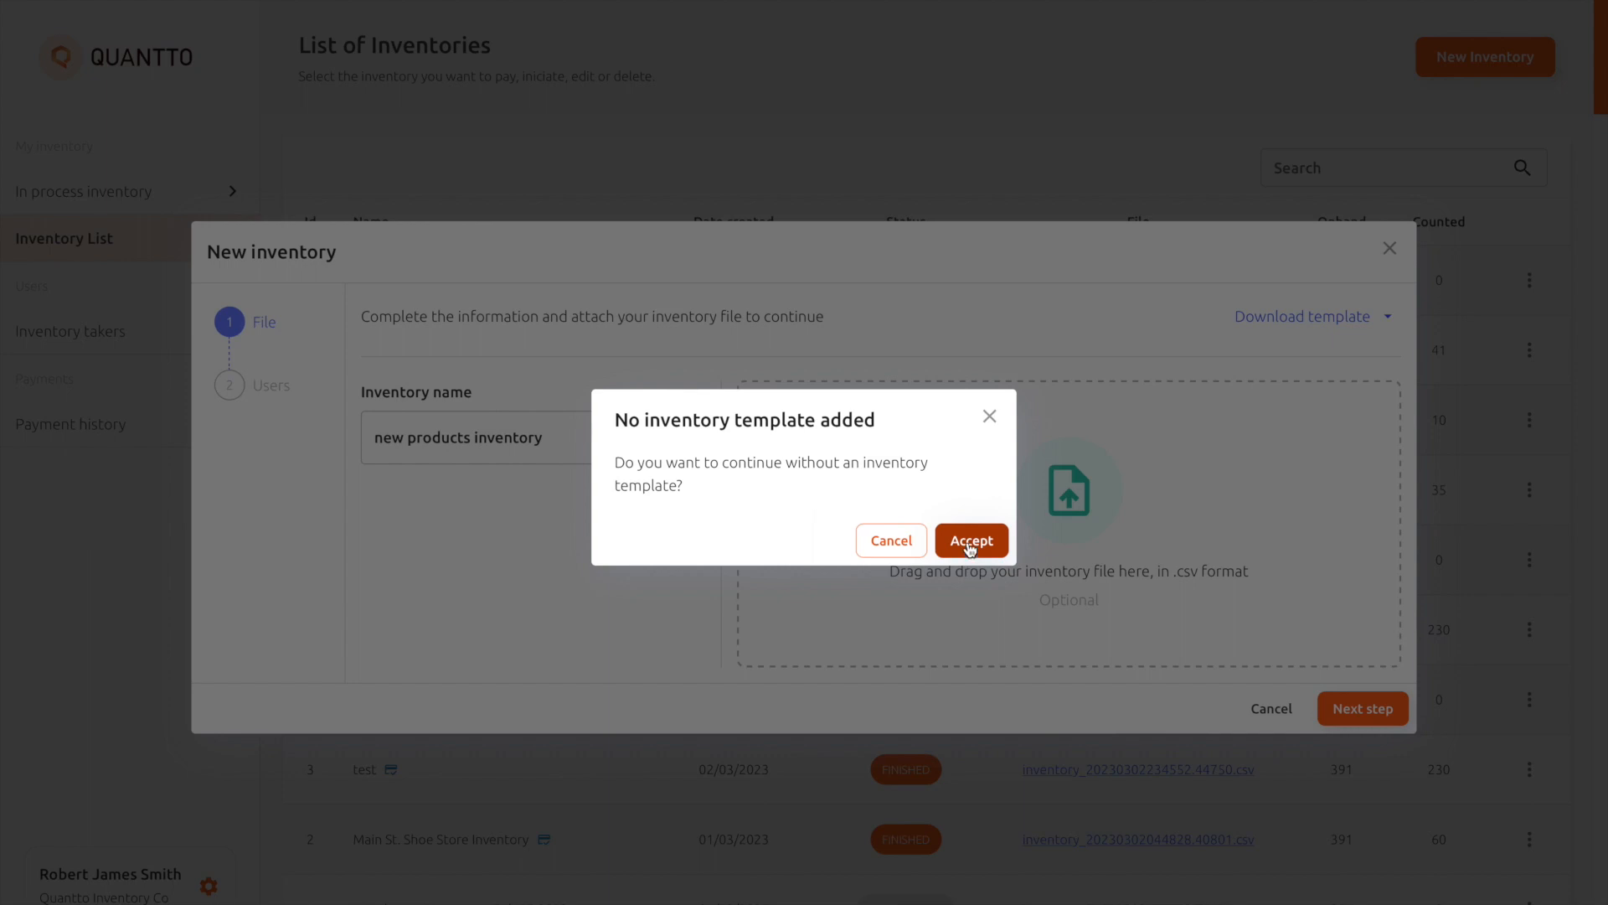
left_click(970, 541)
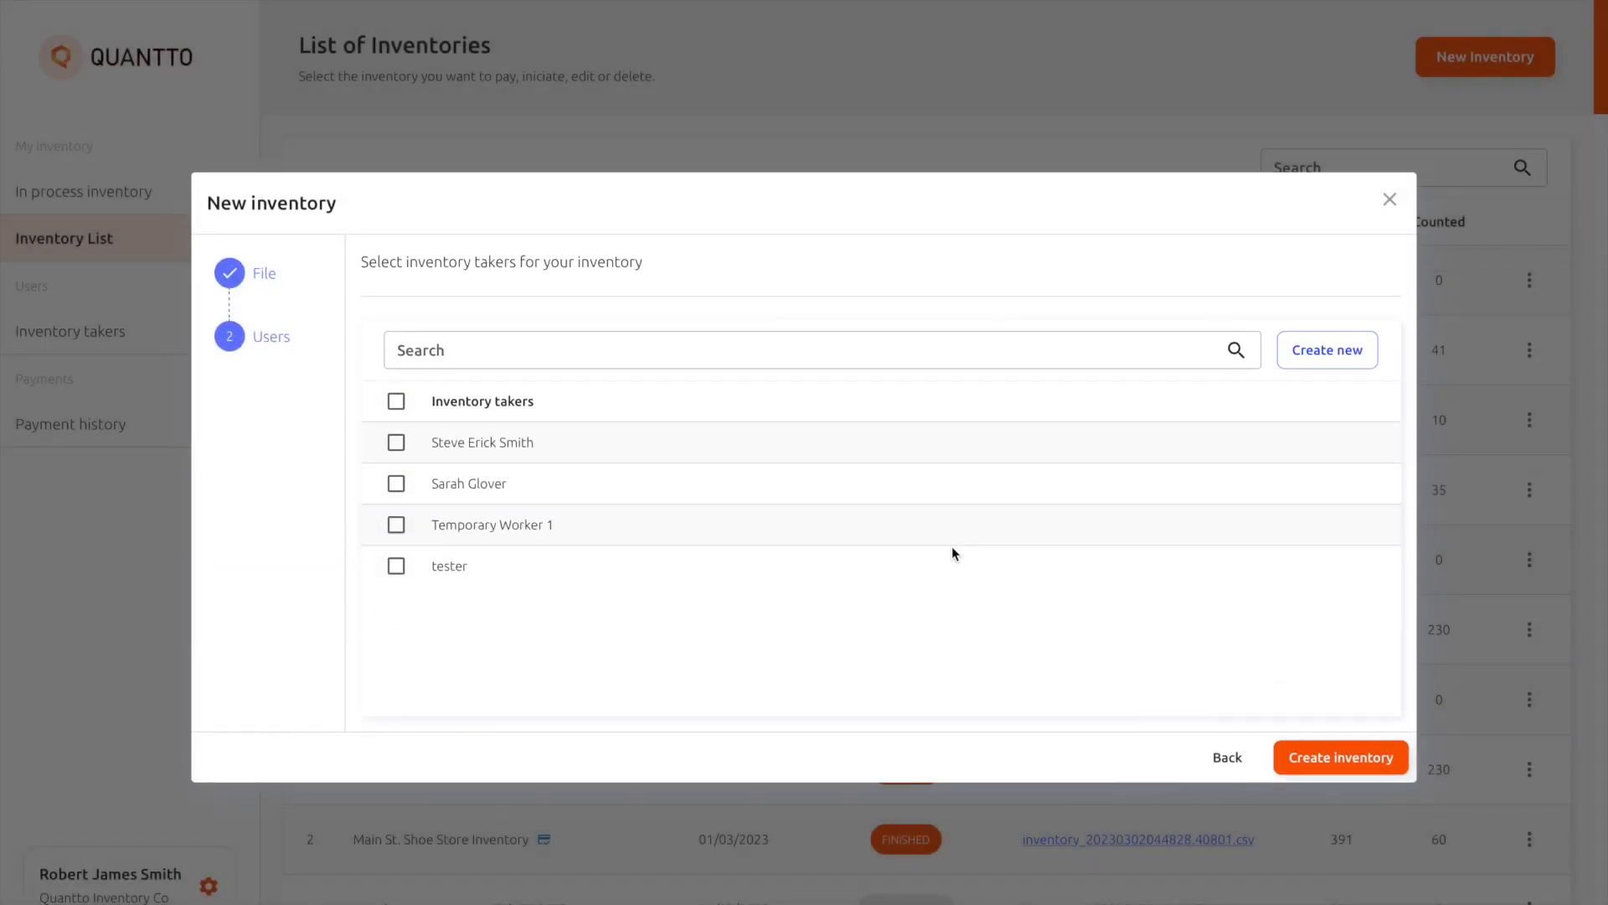
- Assign all listed inventory takers and create the inventory, accepting that it has no template
left_click(397, 402)
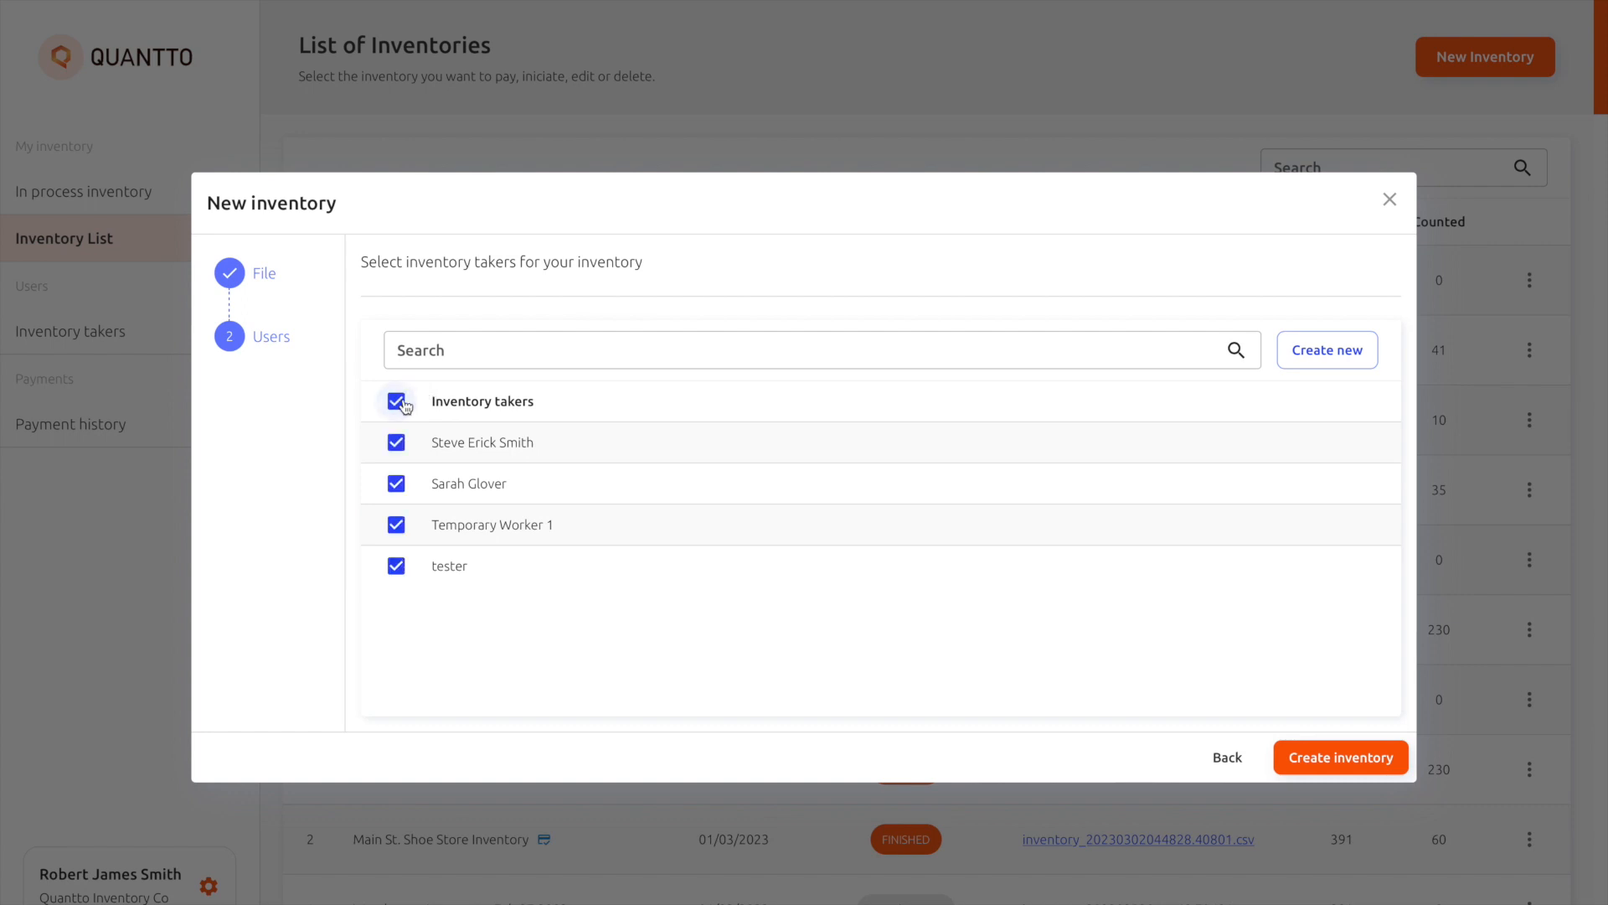
left_click(1341, 758)
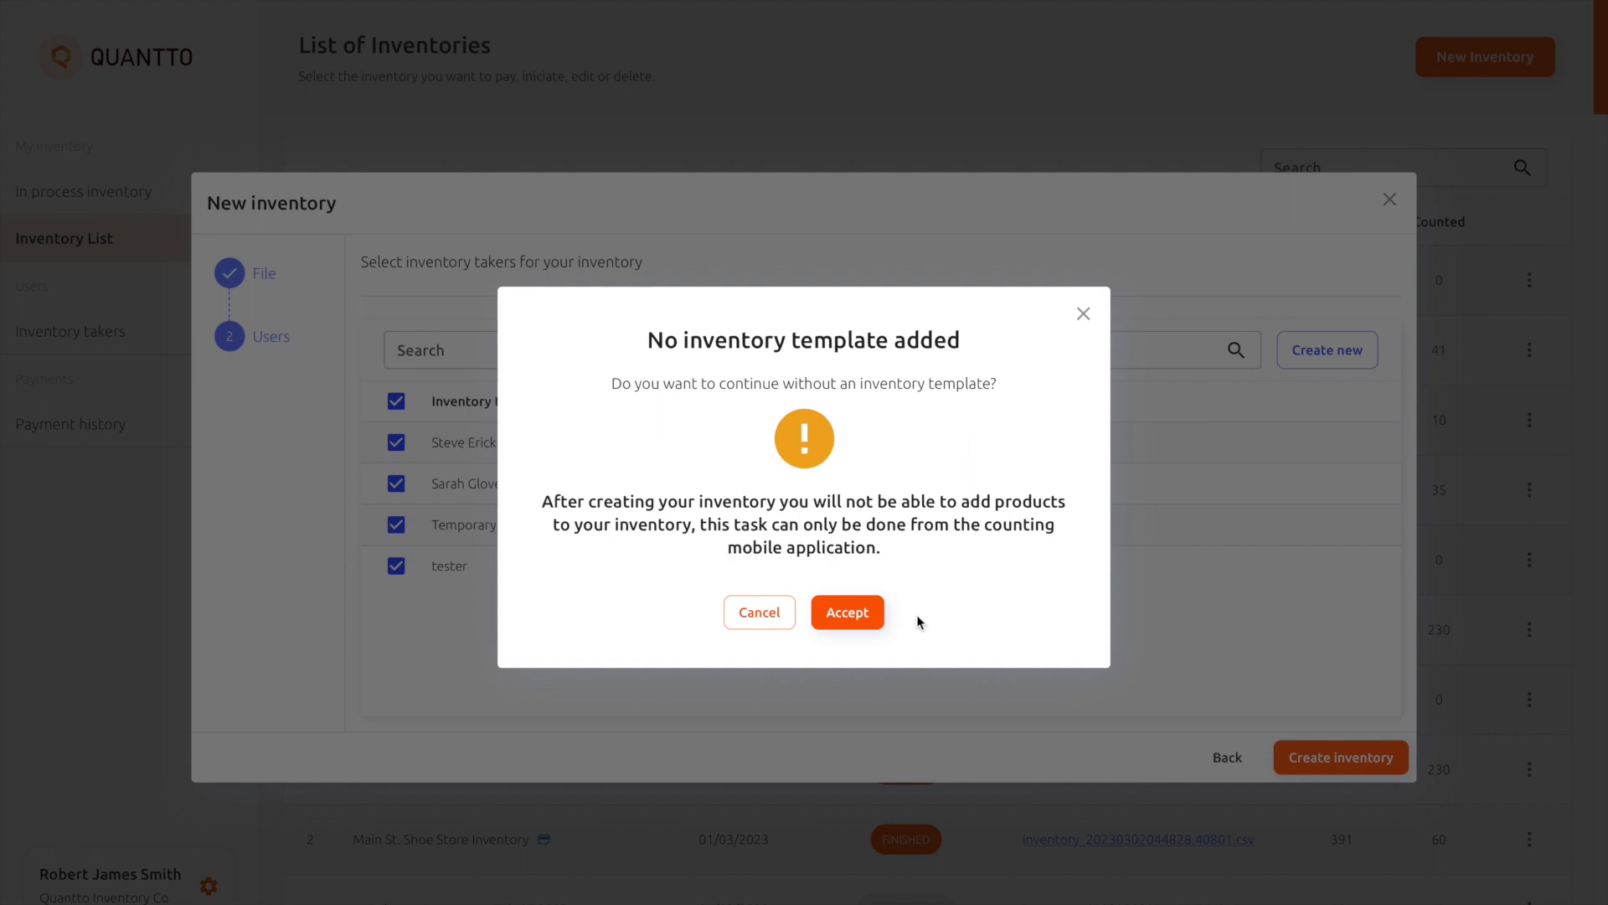
left_click(861, 614)
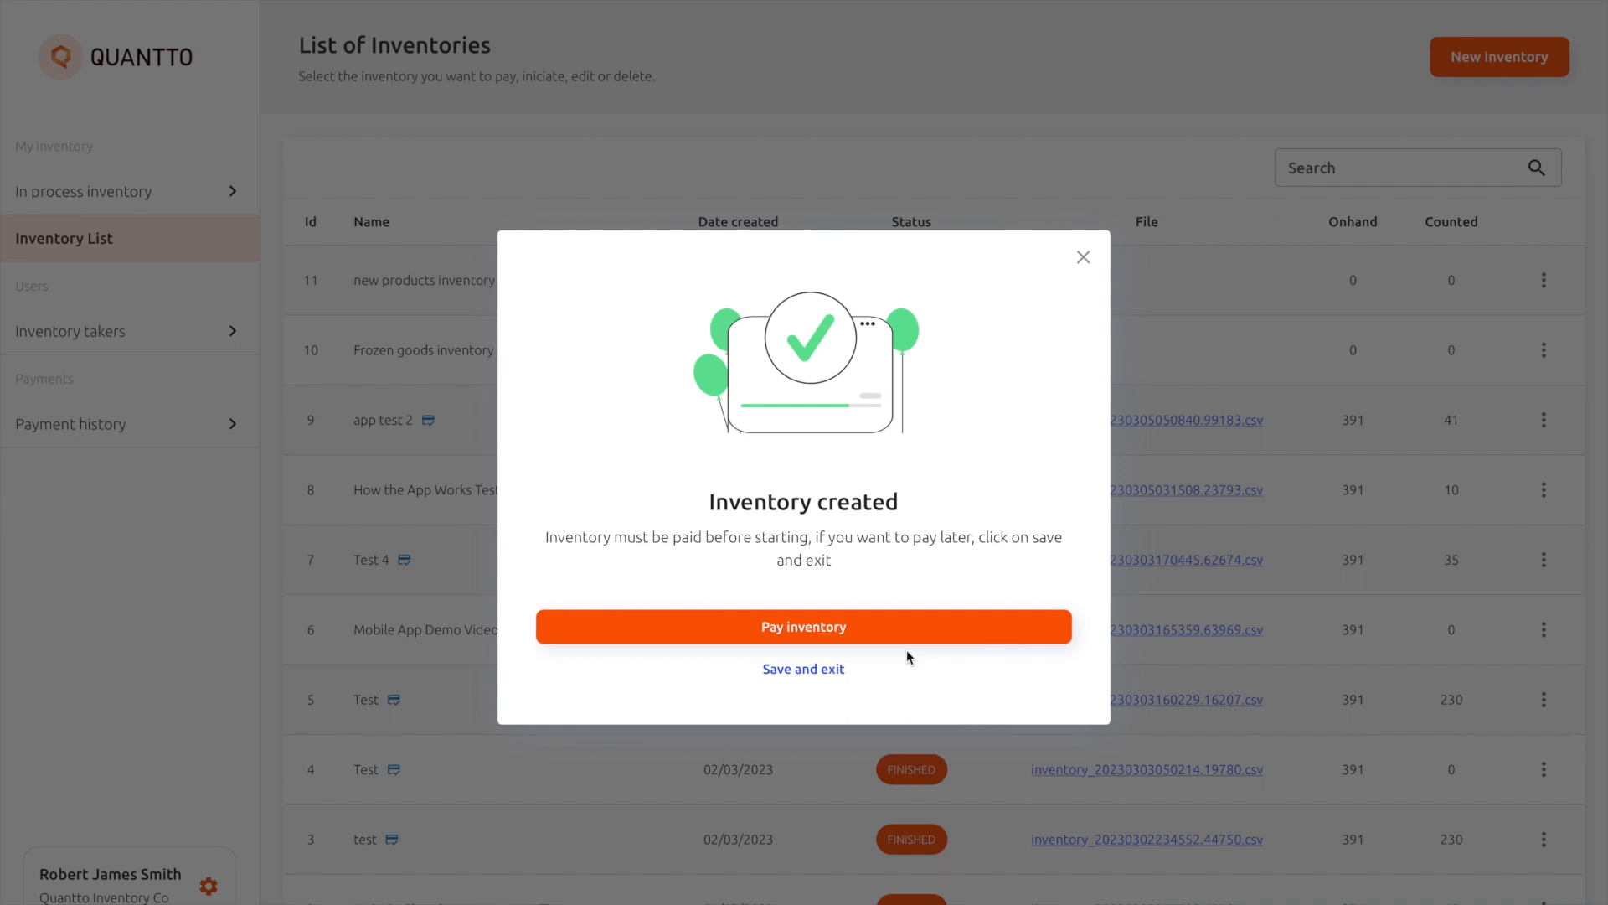
- Pay for the new products inventory by applying the account's free inventory, and start that inventory
left_click(804, 628)
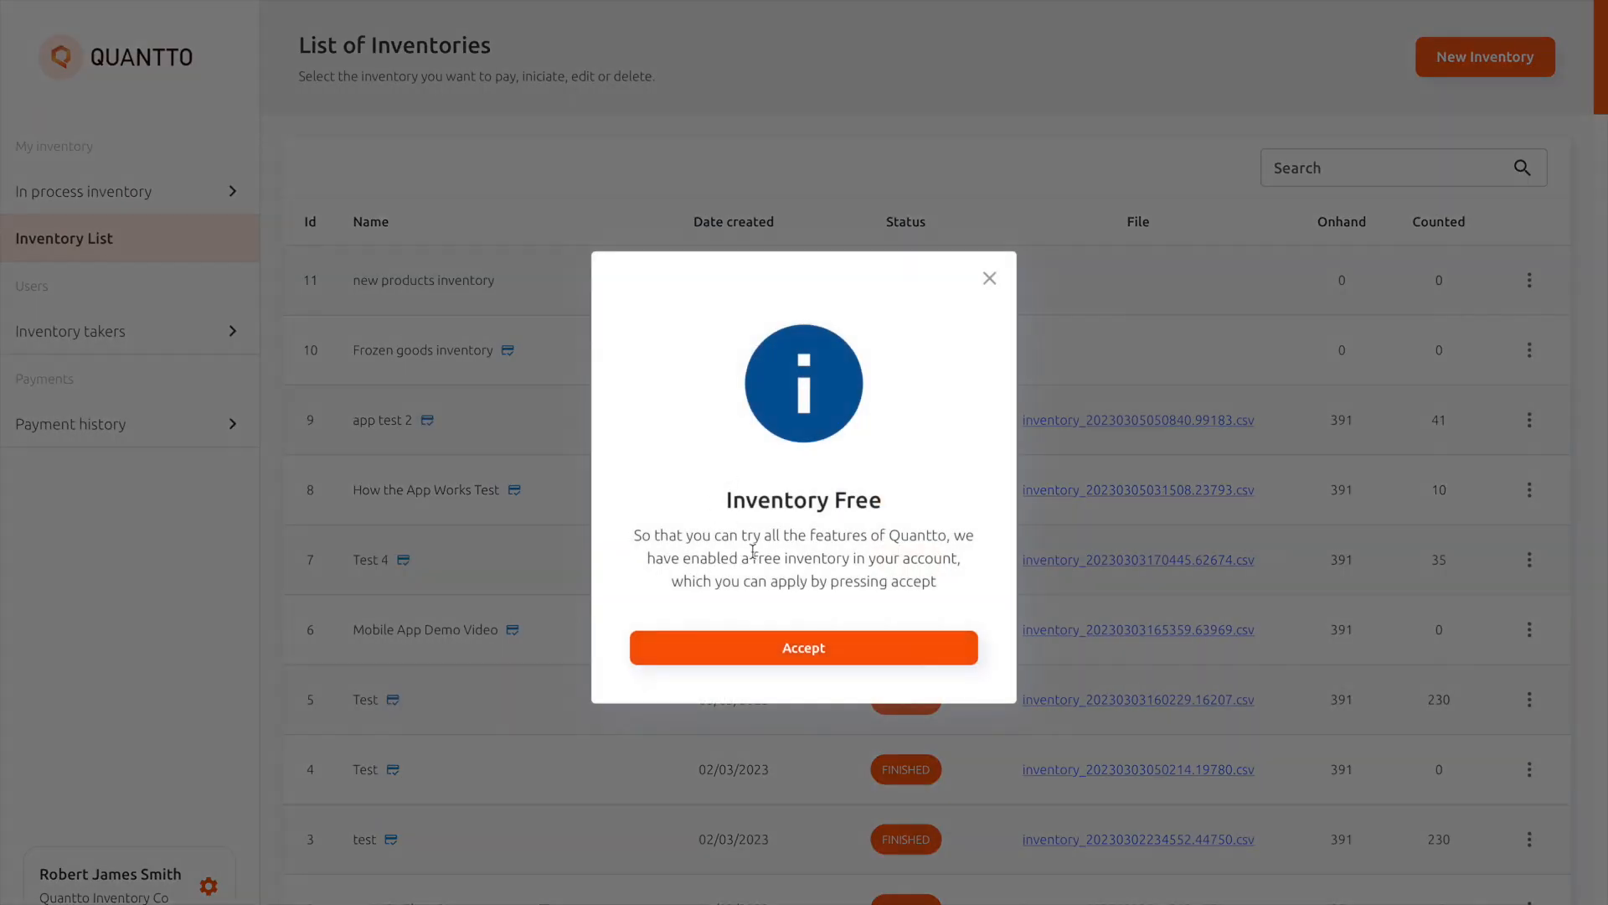
left_click(820, 648)
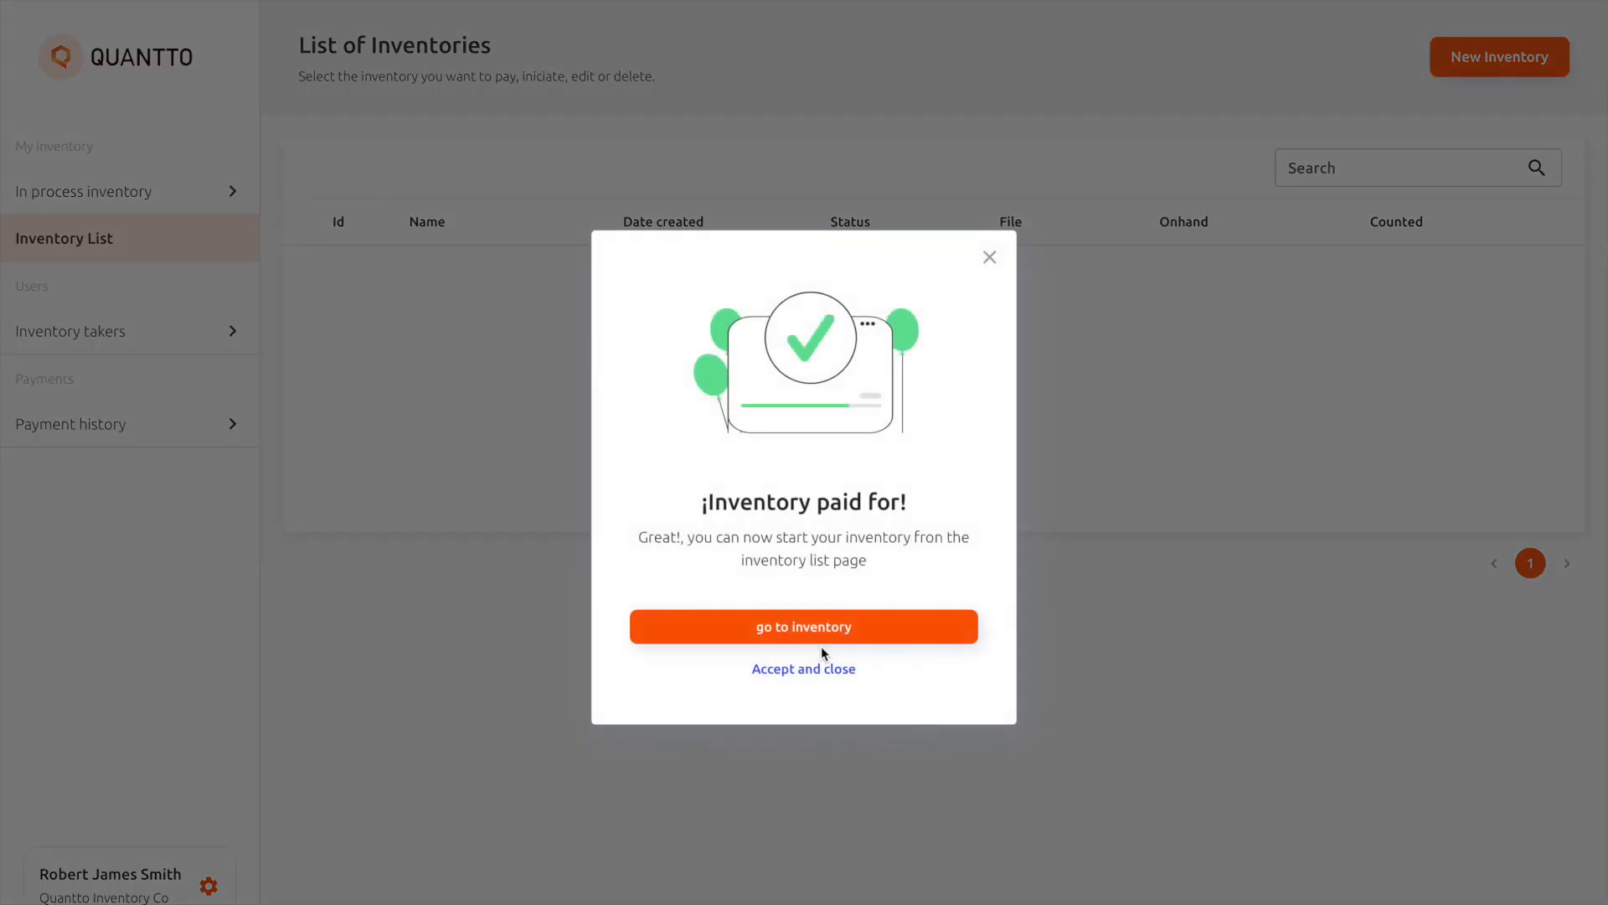
left_click(751, 627)
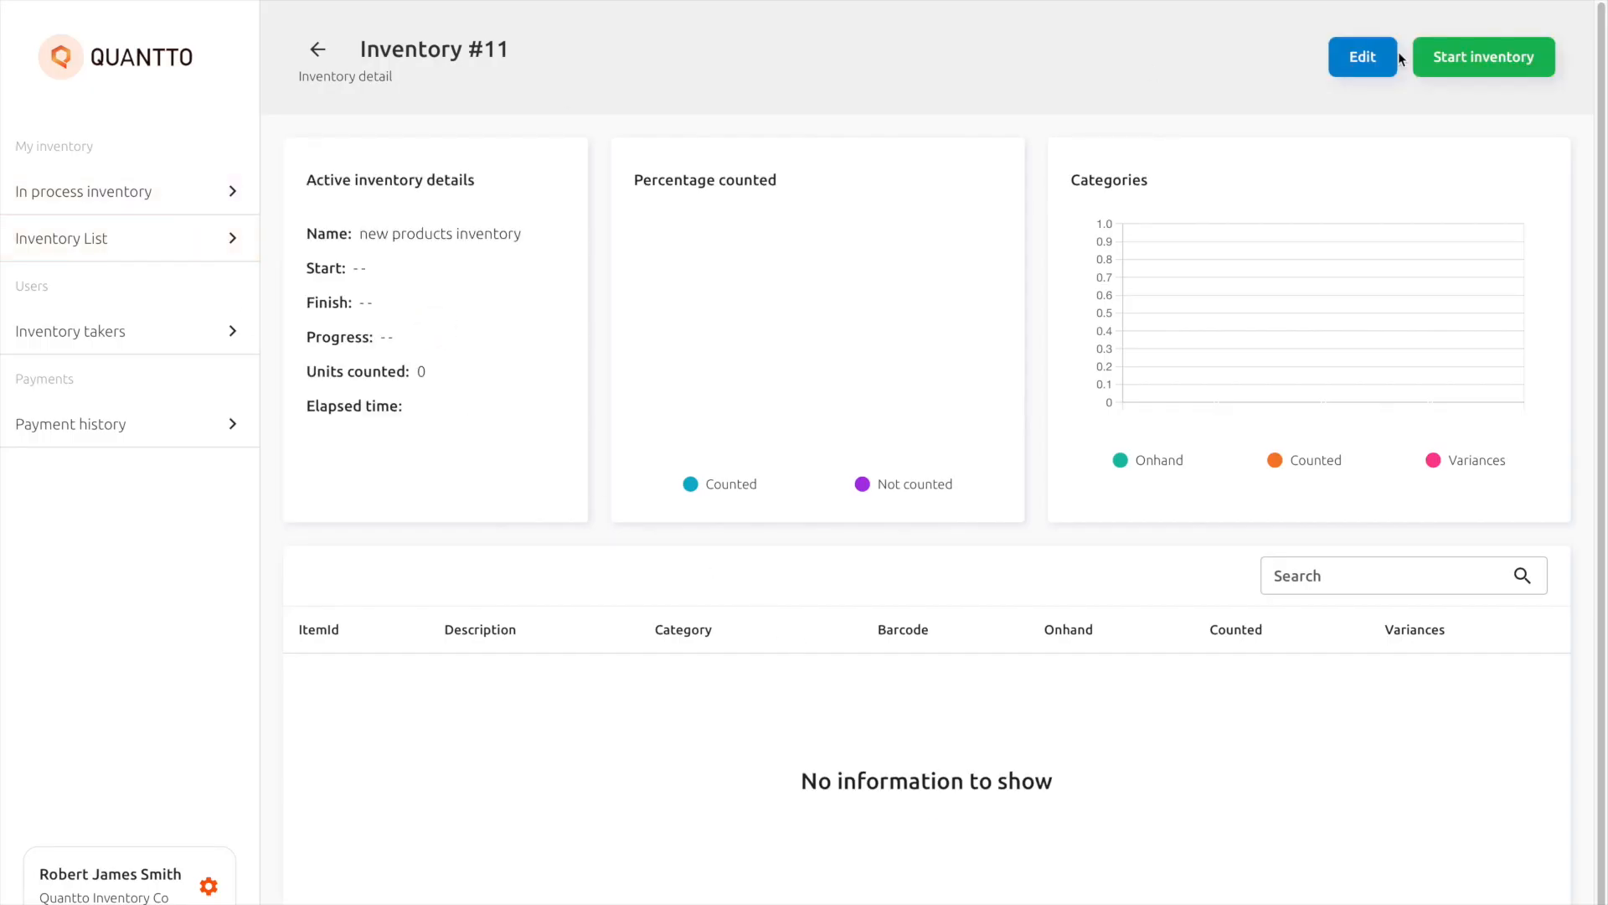
left_click(1500, 56)
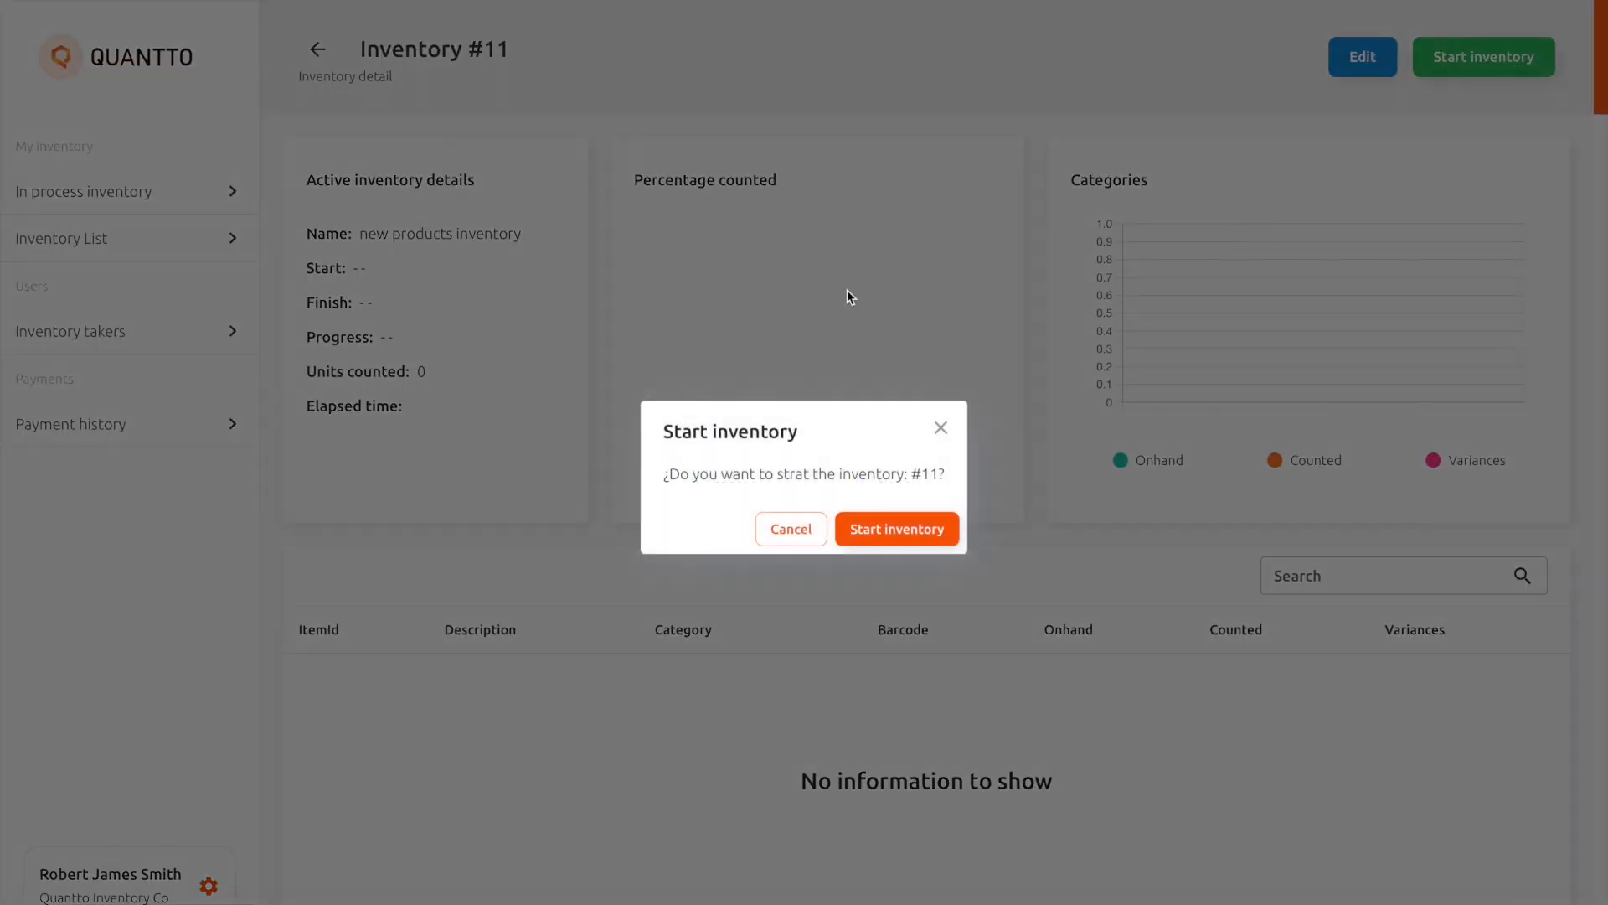
left_click(901, 528)
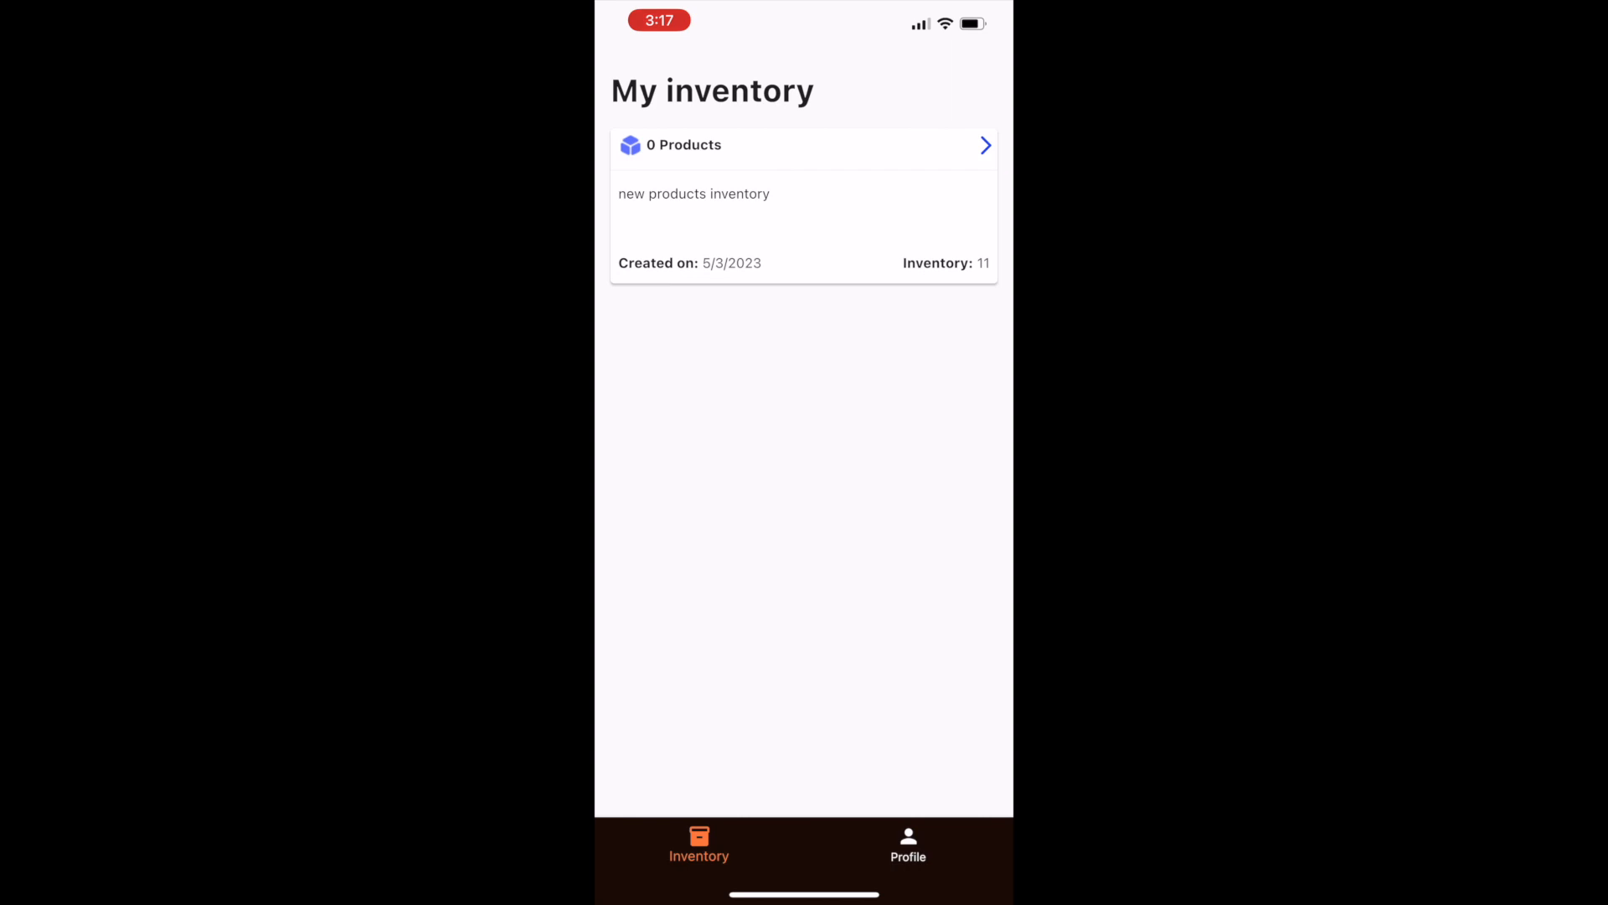
- In the Quantto mobile app, open the new products inventory, enter barcode 12345 and choose to add the unregistered item
left_click(986, 145)
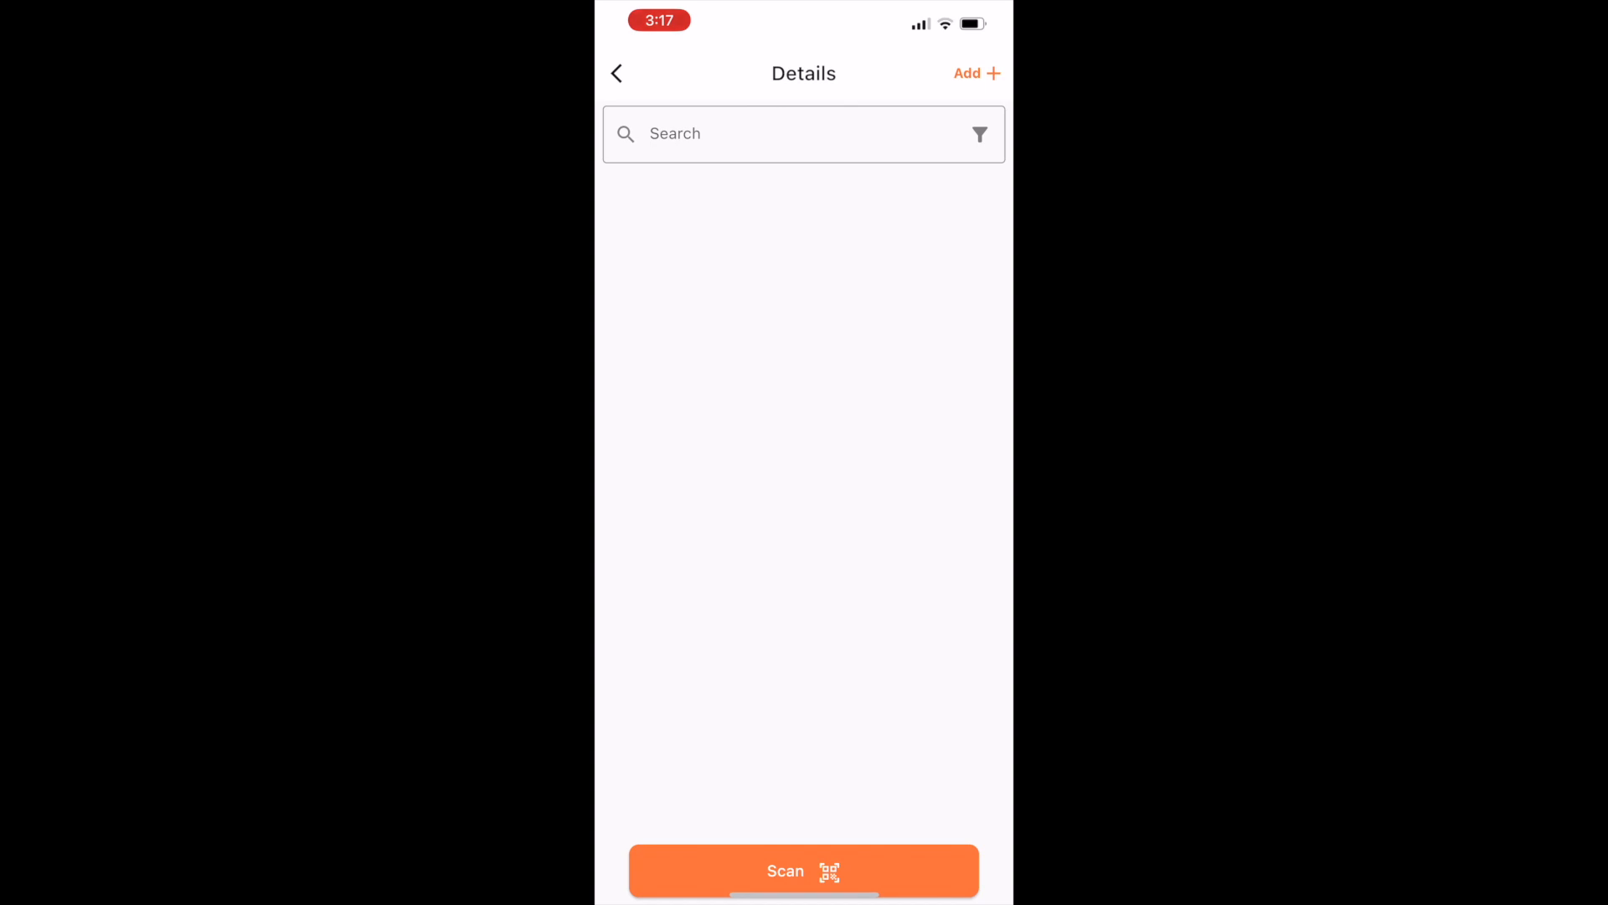
left_click(804, 870)
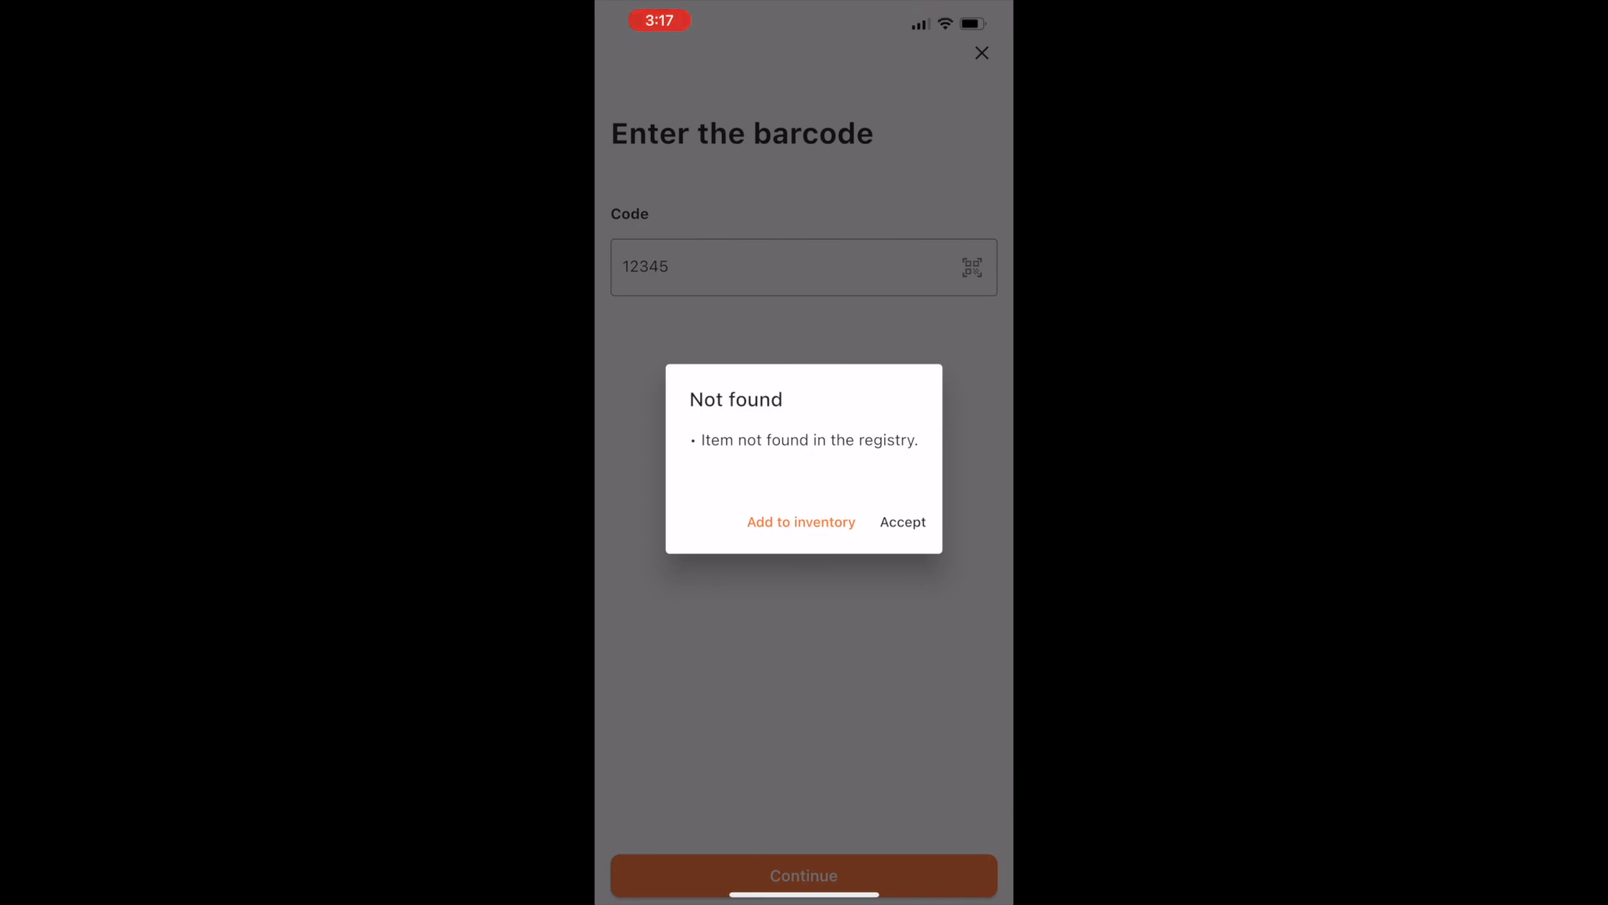
left_click(801, 522)
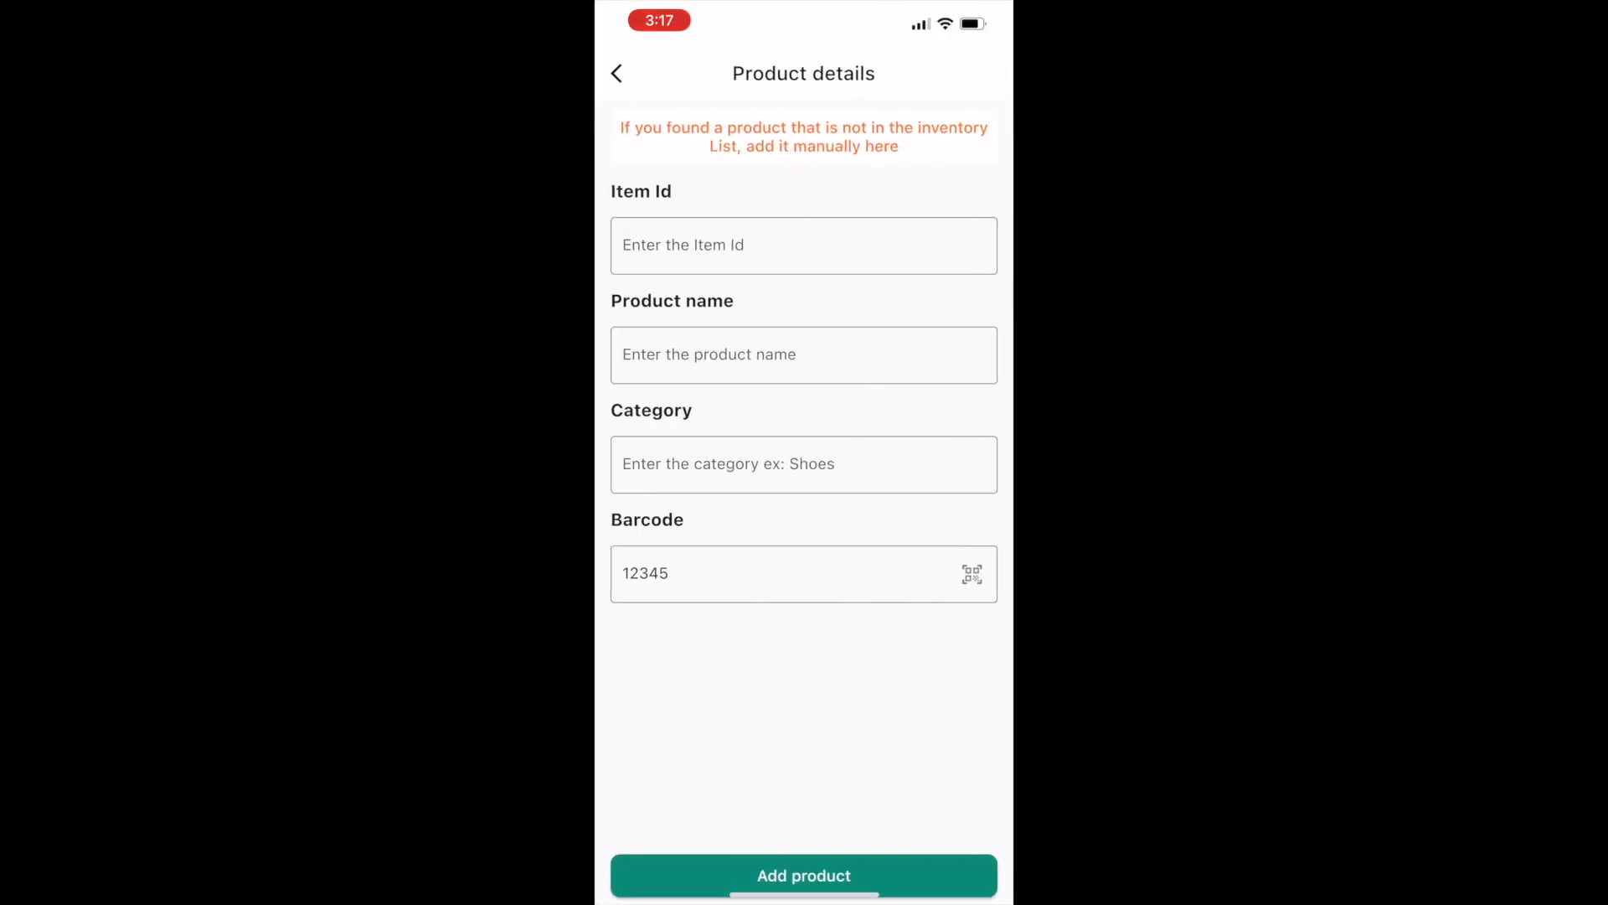
- Add the product with item ID 12345, name keyboards and category electronics, accepting it without adding a count
left_click(804, 245)
left_click(648, 805)
type("12345")
left_click(805, 355)
type("keyboards")
left_click(804, 464)
type("electro")
left_click(804, 592)
scroll(804, 335, "down", 1)
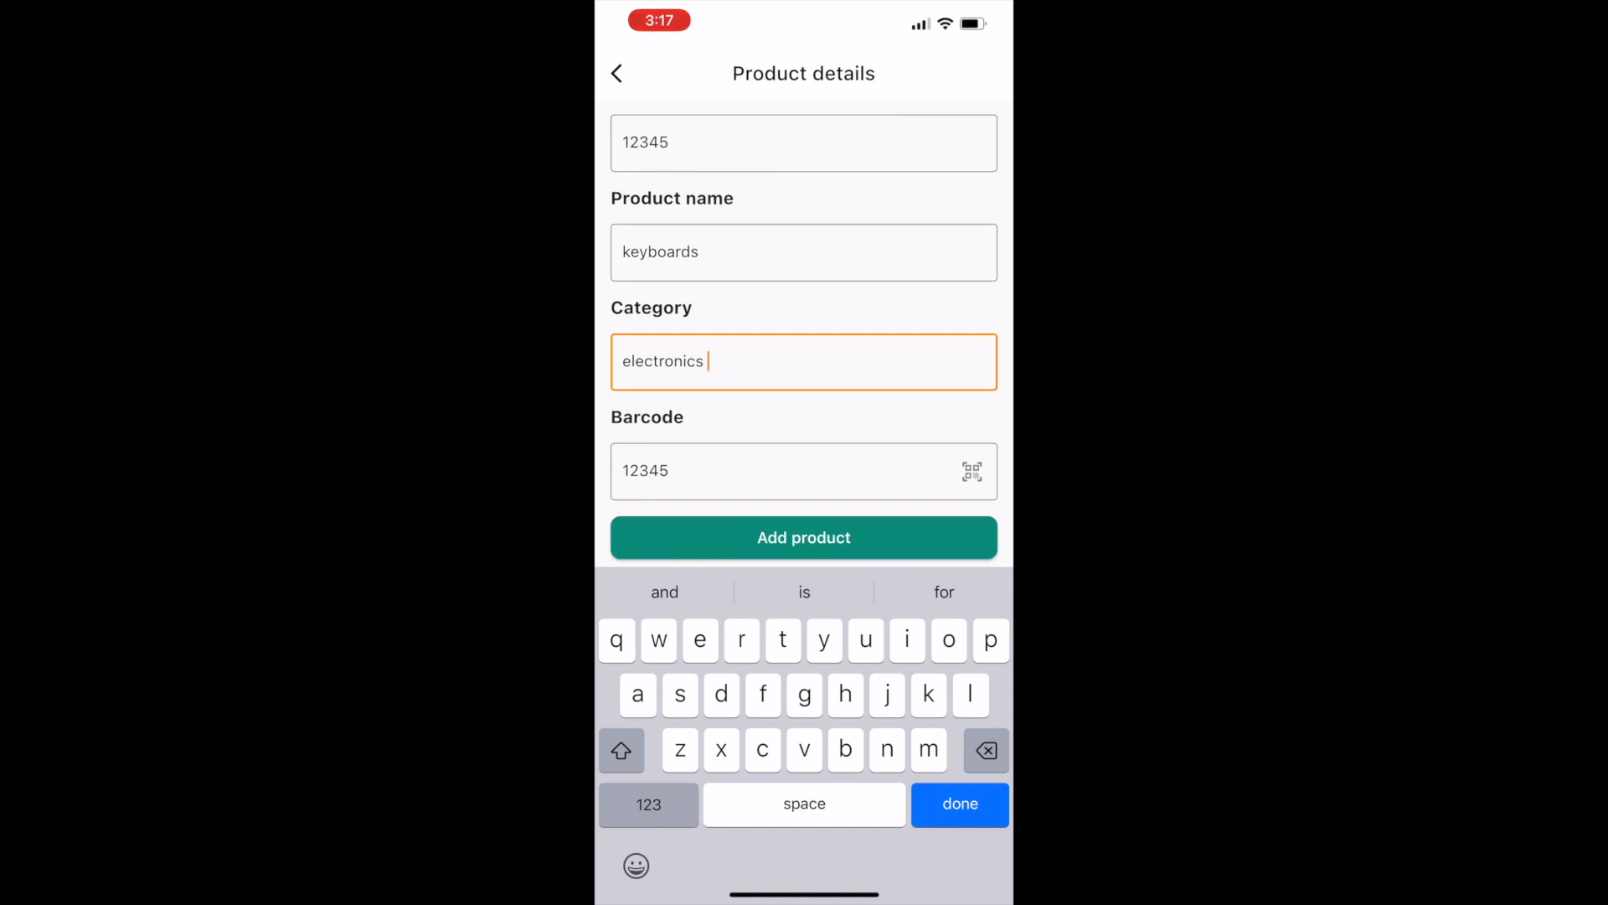
left_click(829, 537)
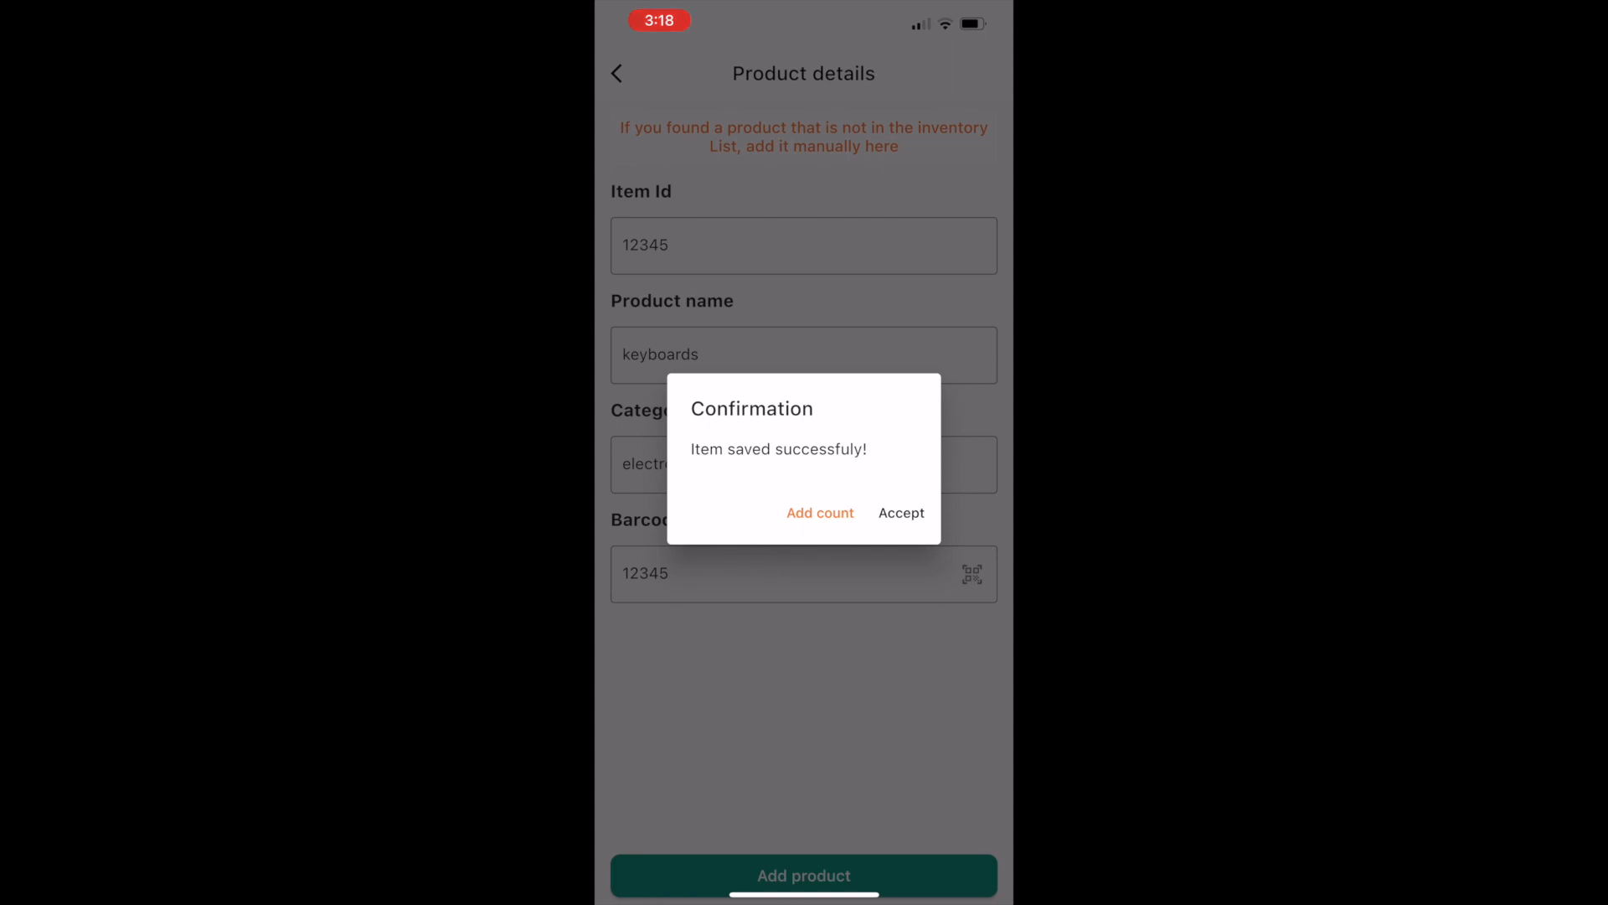
left_click(902, 513)
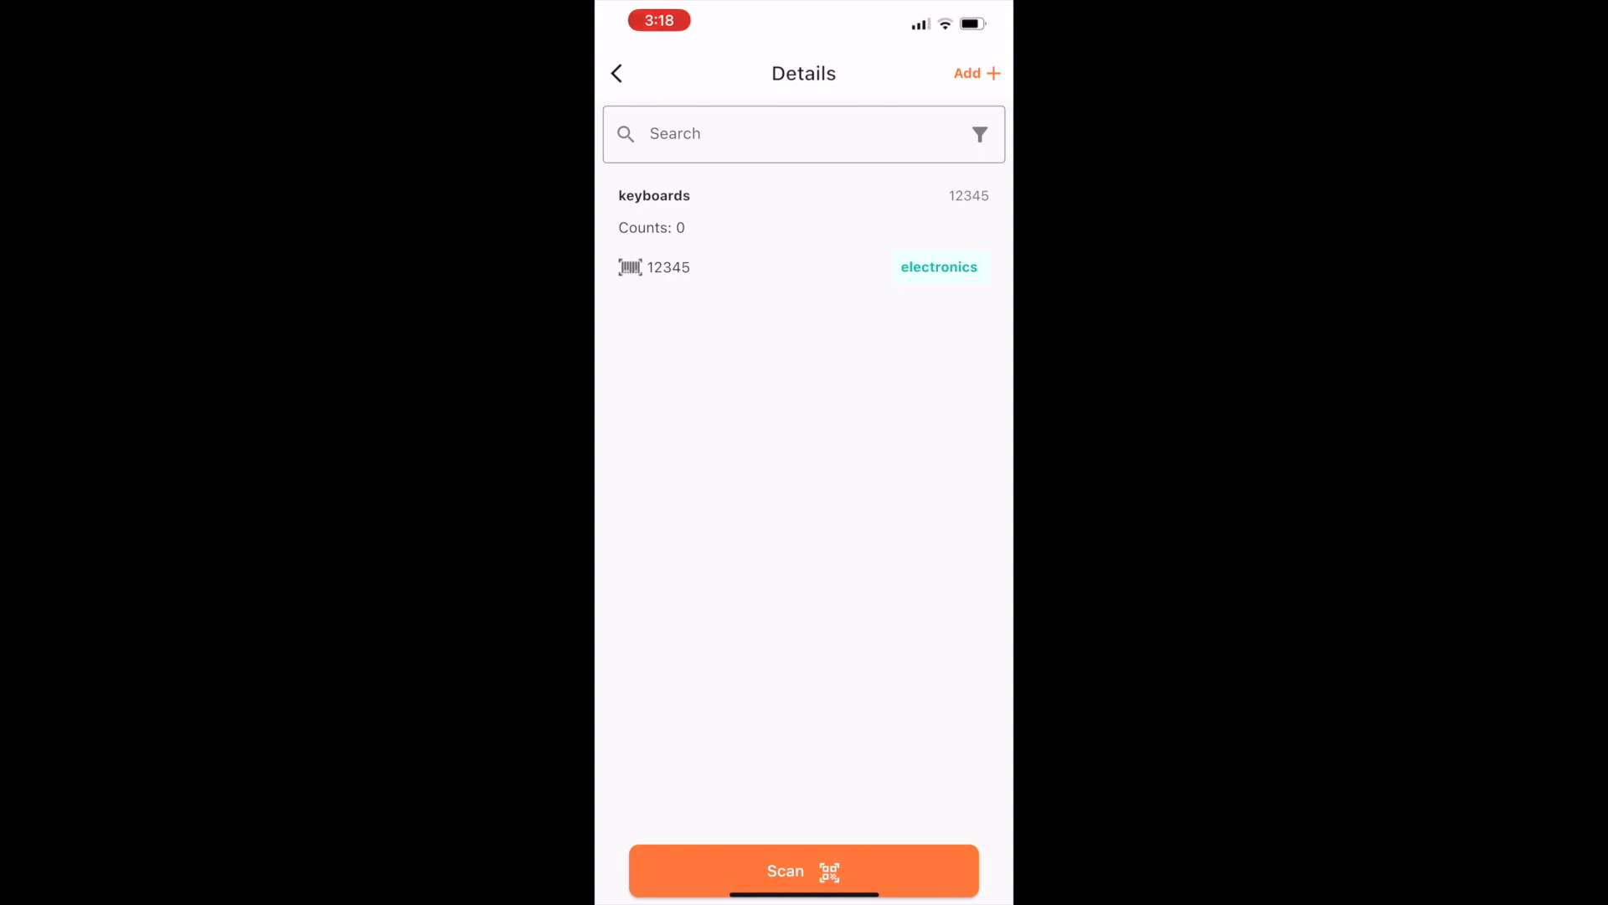
left_click(804, 871)
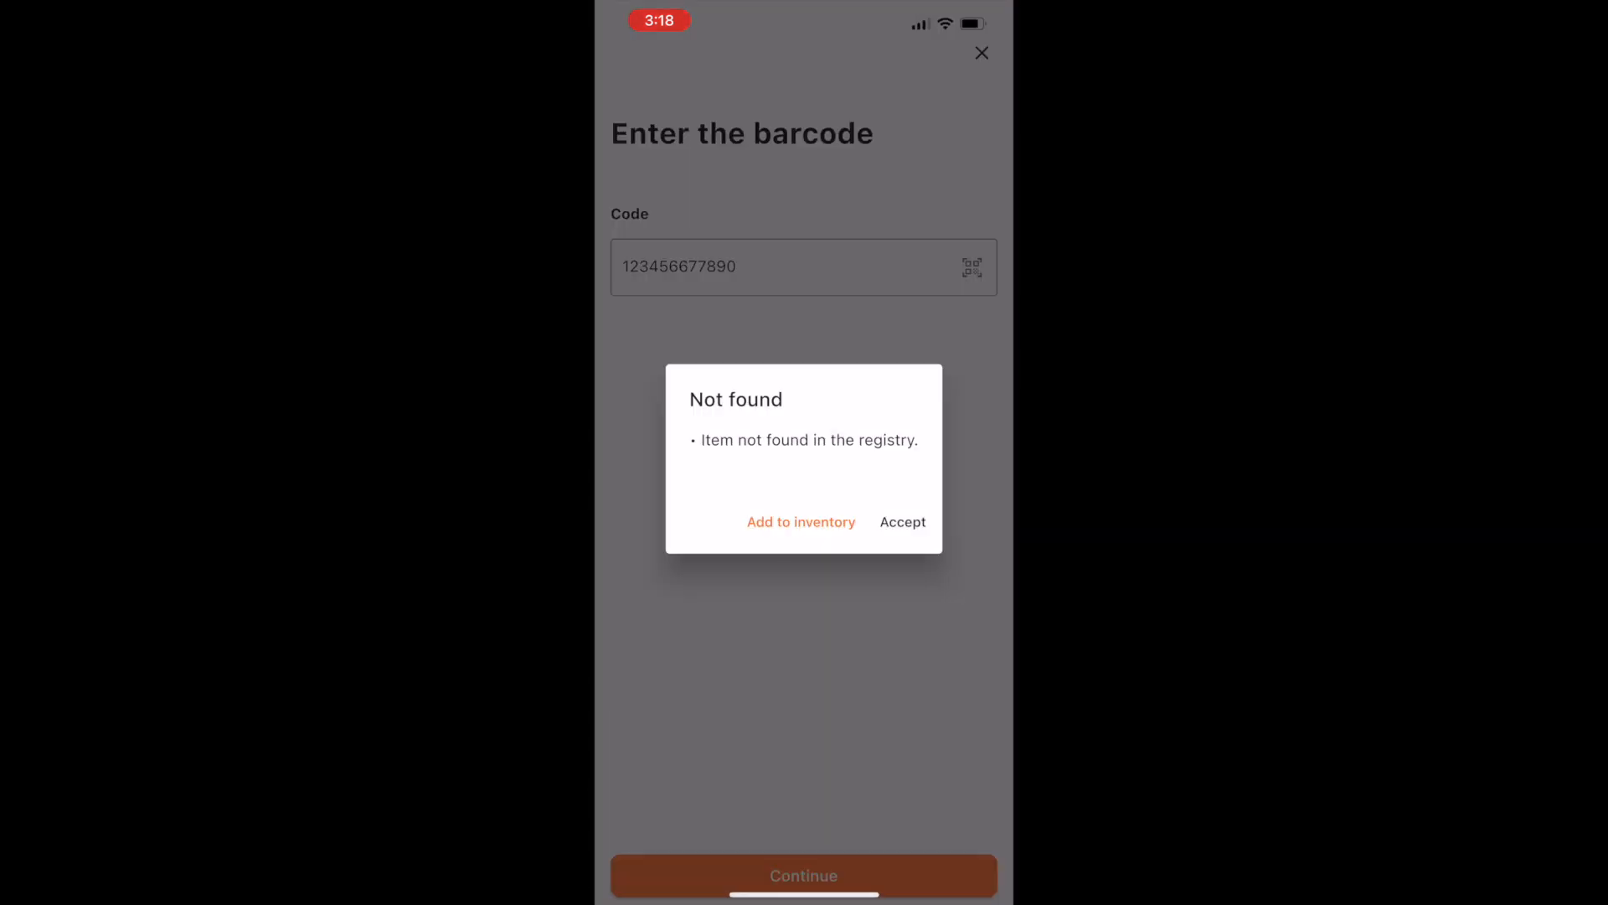
left_click(800, 522)
left_click(803, 245)
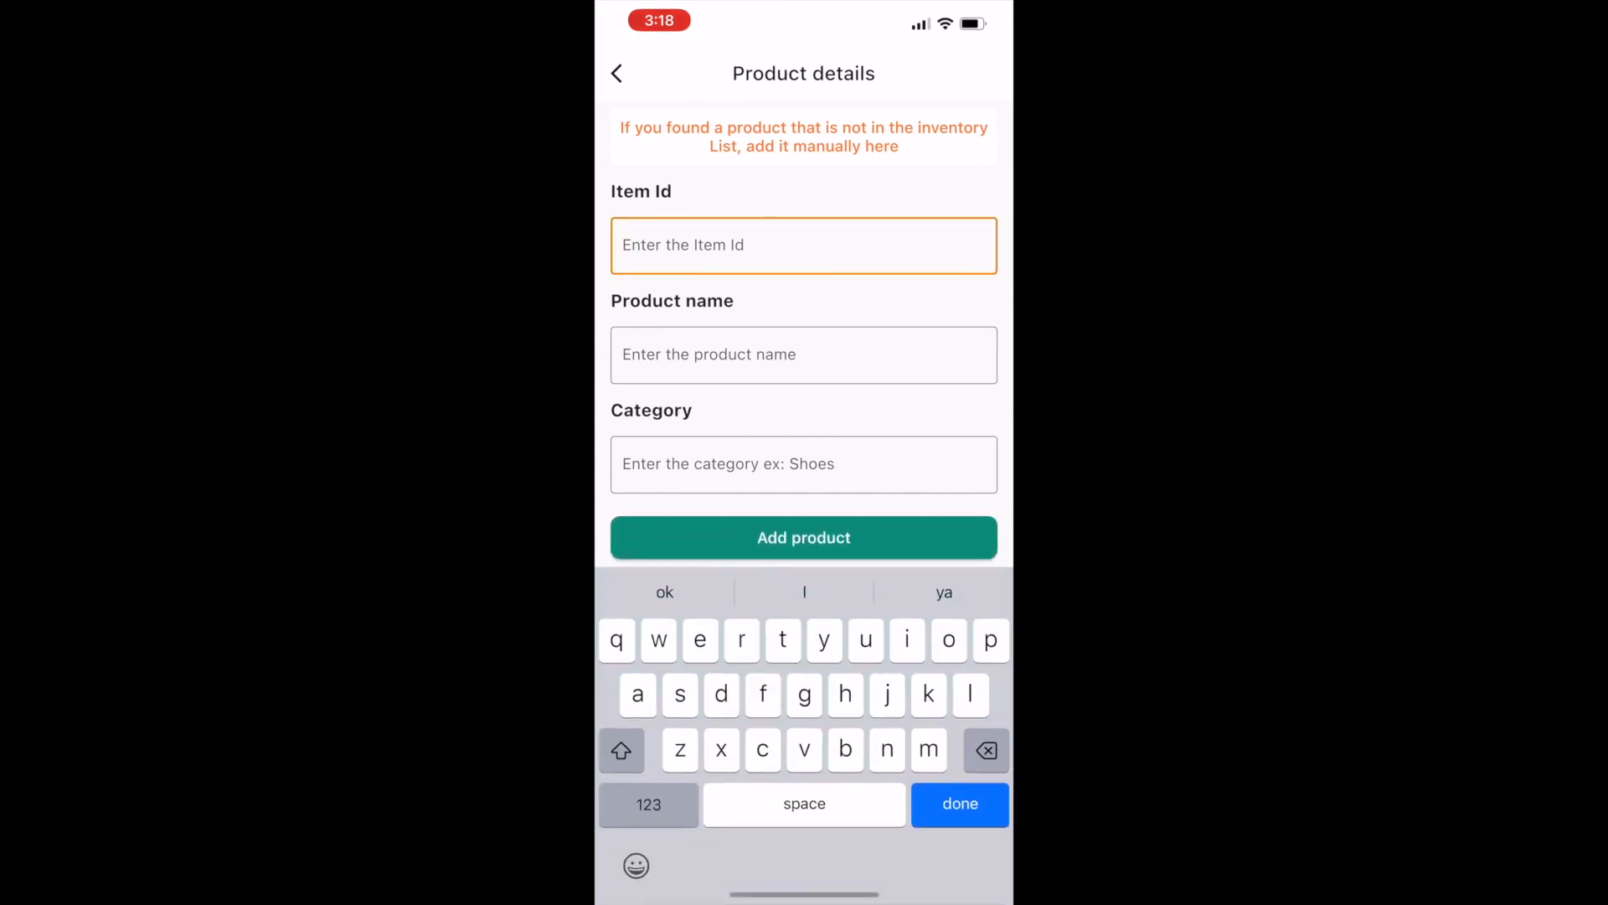
type("23456")
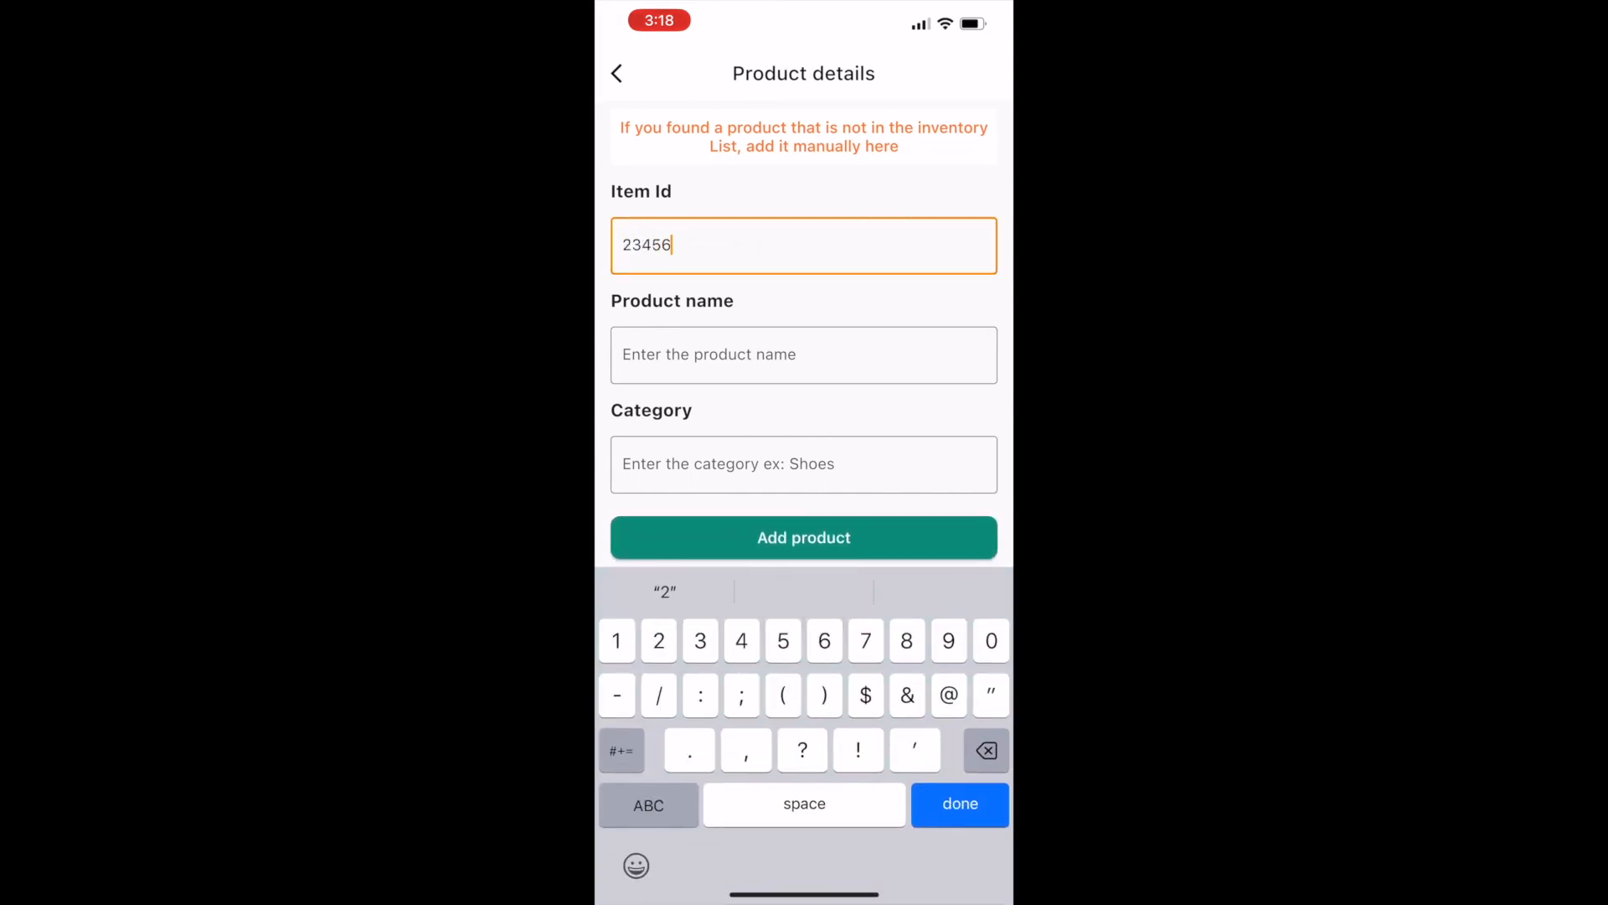
left_click(803, 355)
type("printer")
left_click(803, 464)
type("electr")
left_click(662, 517)
left_click(803, 537)
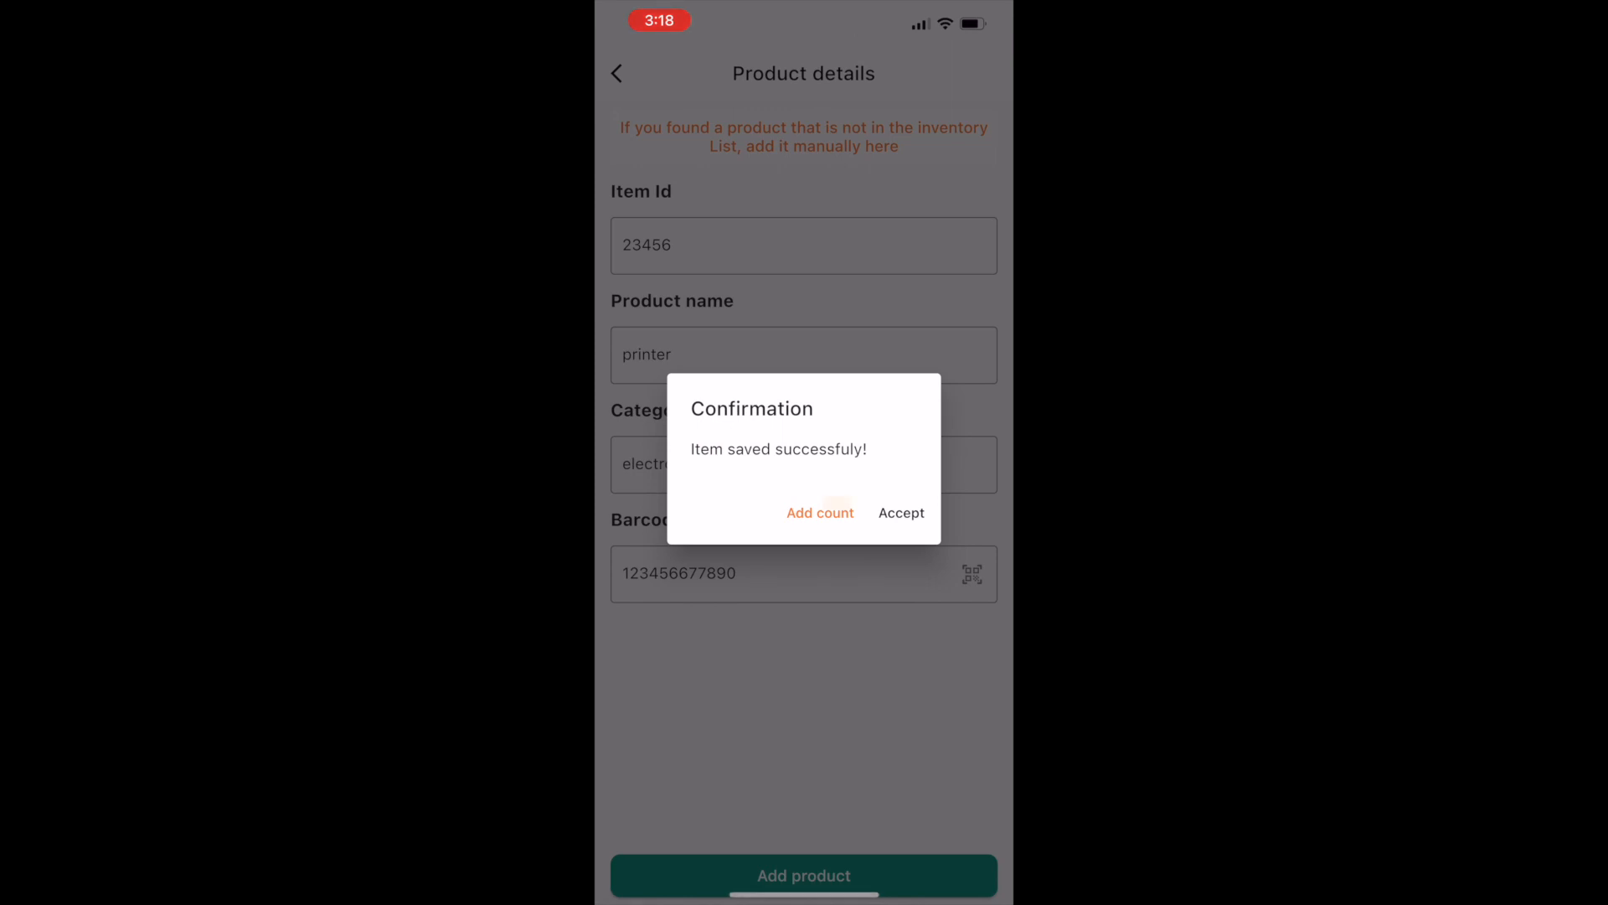
- Add a count of 10 for the printer with the location set to receiving
left_click(820, 513)
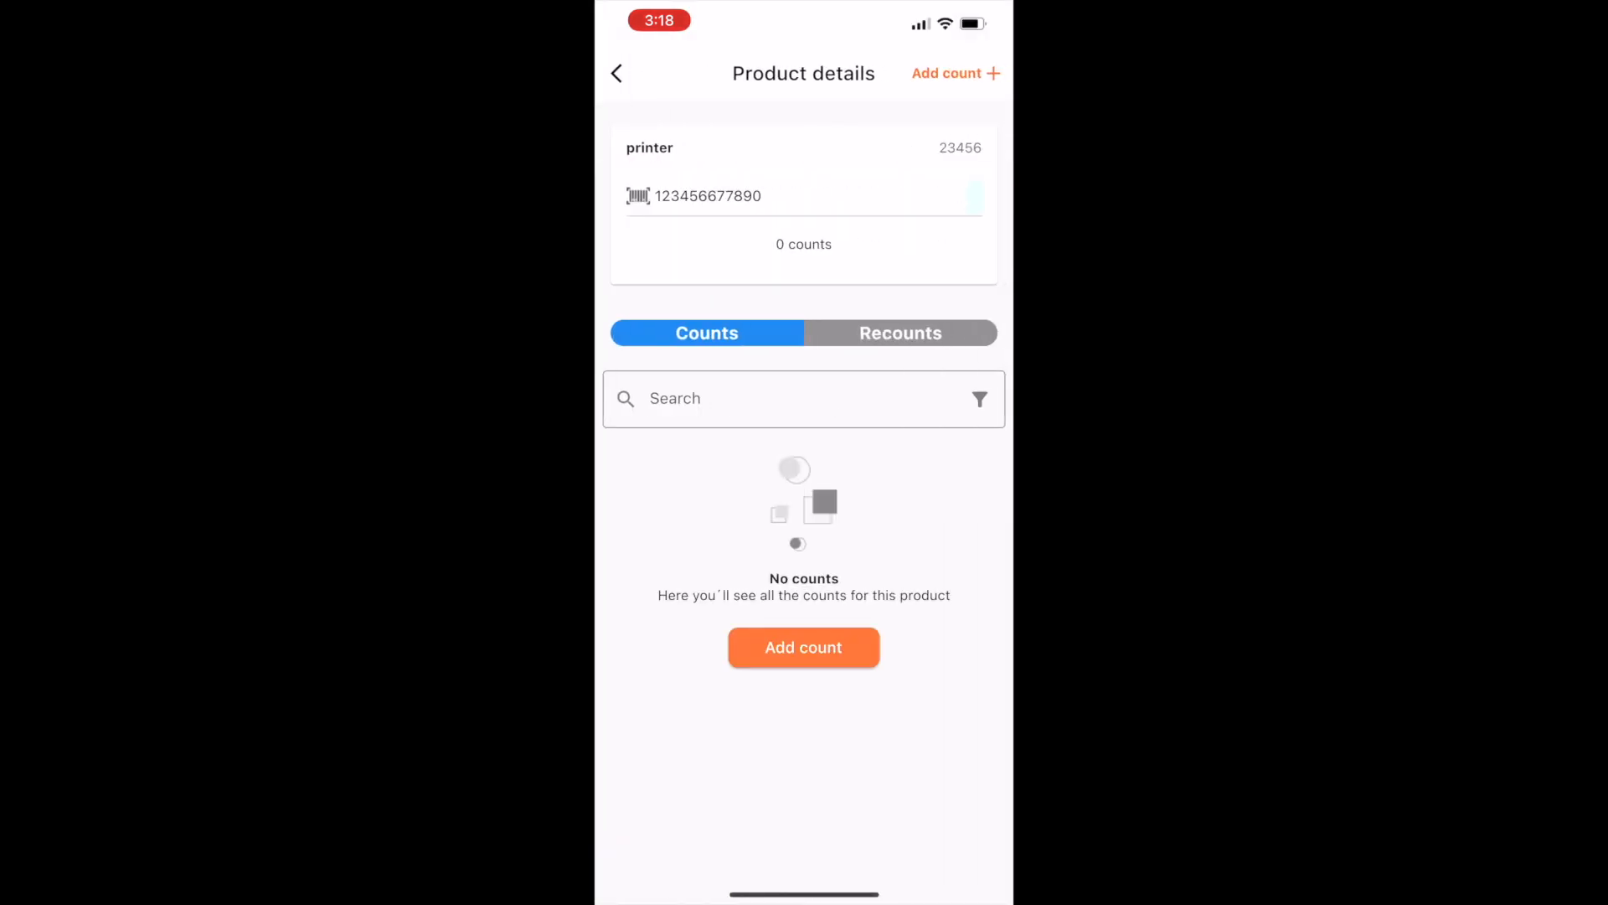
left_click(803, 648)
left_click(803, 392)
type("recei")
left_click(804, 591)
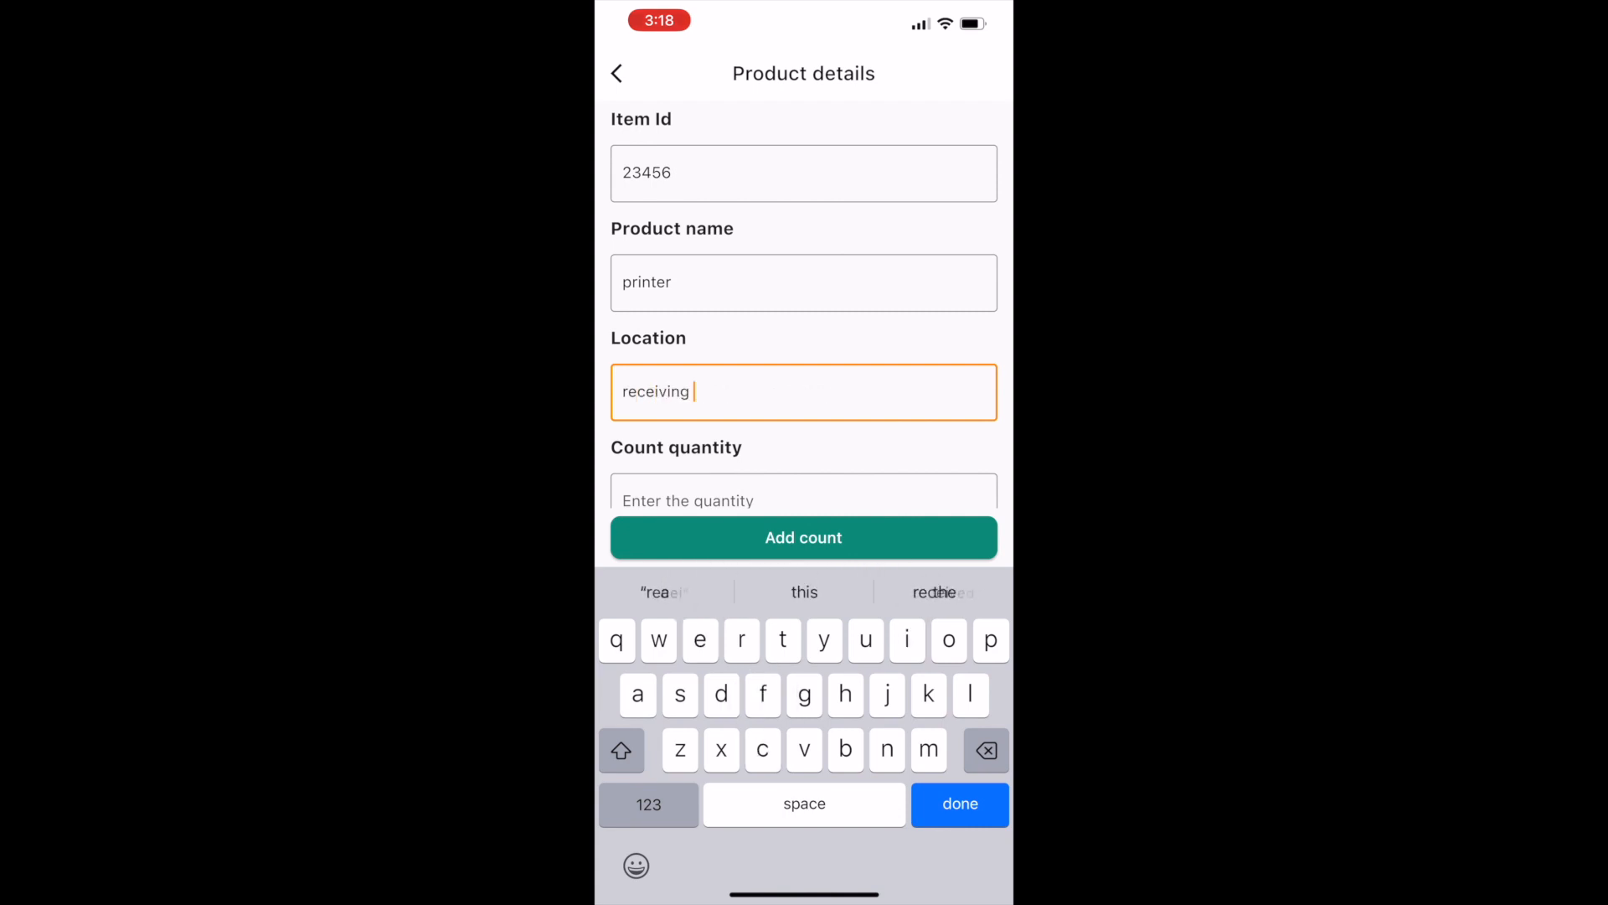
left_click(803, 500)
type("10")
left_click(803, 582)
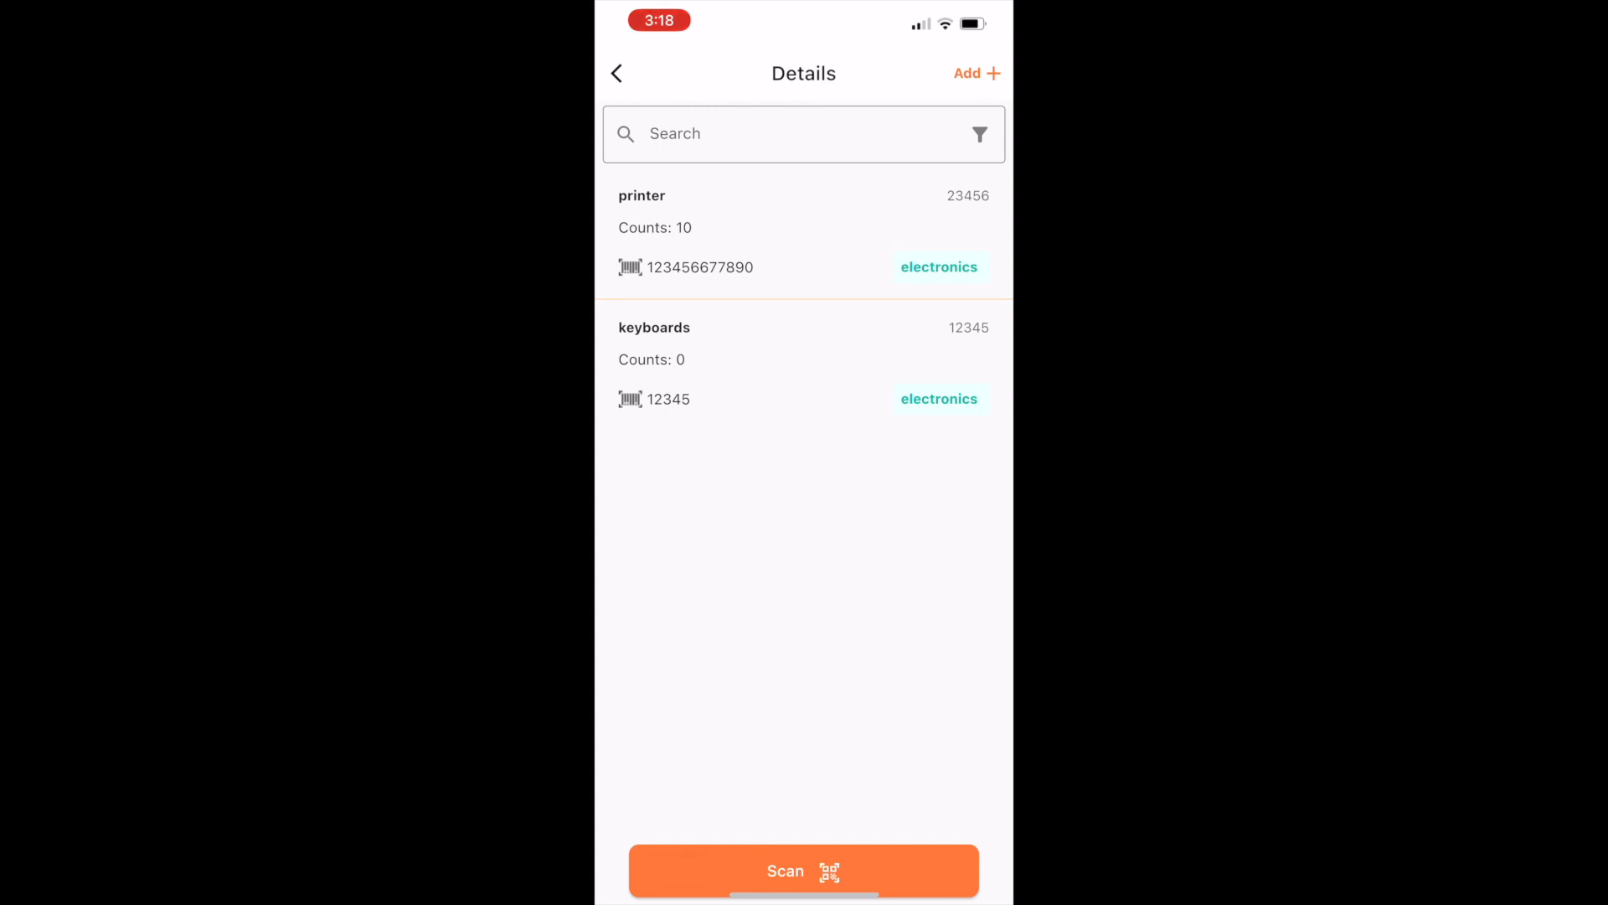
- Open the keyboards product, add a count of 25 with its location filled in, and leave the product details
left_click(805, 362)
left_click(804, 648)
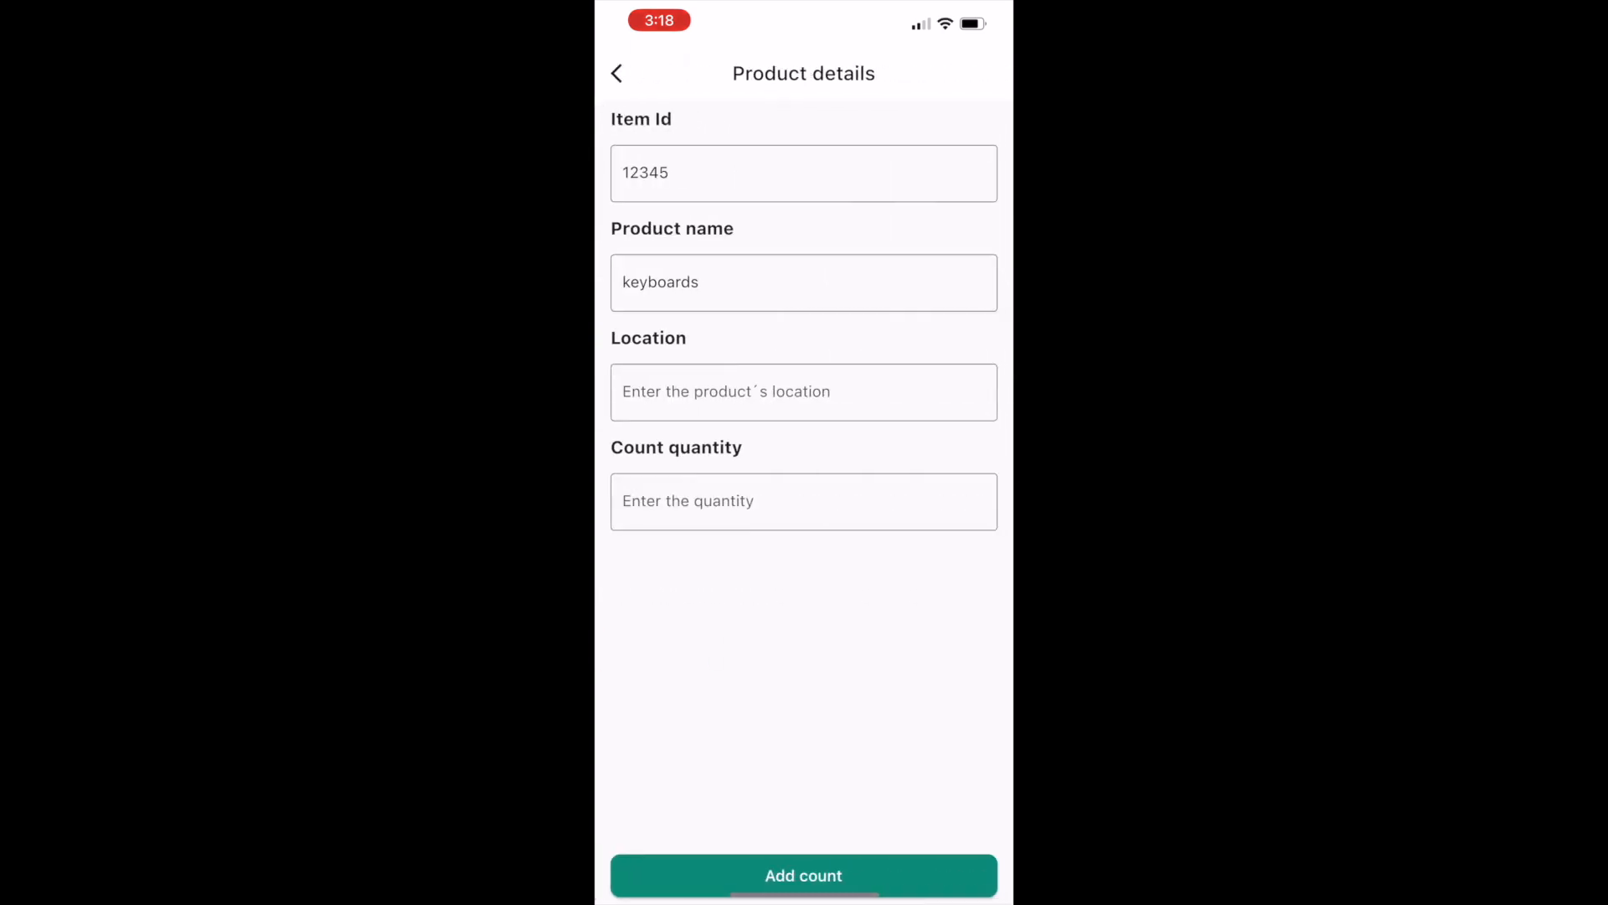
left_click(804, 392)
type("e")
key("BackSpace")
type("re")
left_click(804, 446)
left_click(804, 496)
type("25")
left_click(805, 581)
left_click(616, 73)
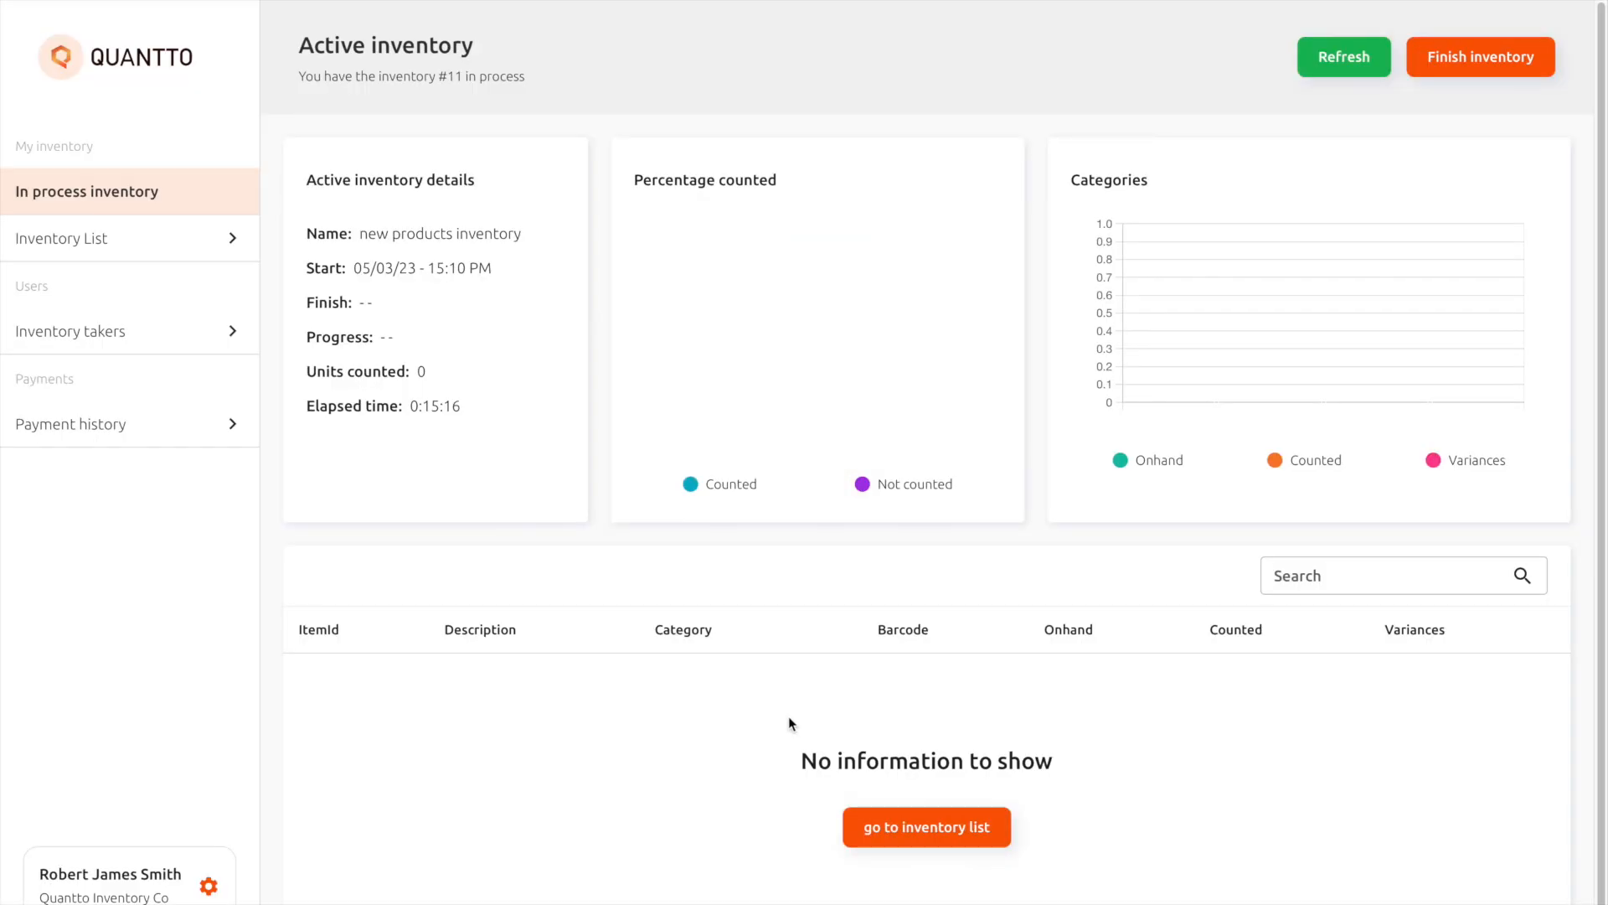
- Switch to the web dashboard, refresh the active inventory and check the marker beside the keyboards item ID
left_click(1344, 57)
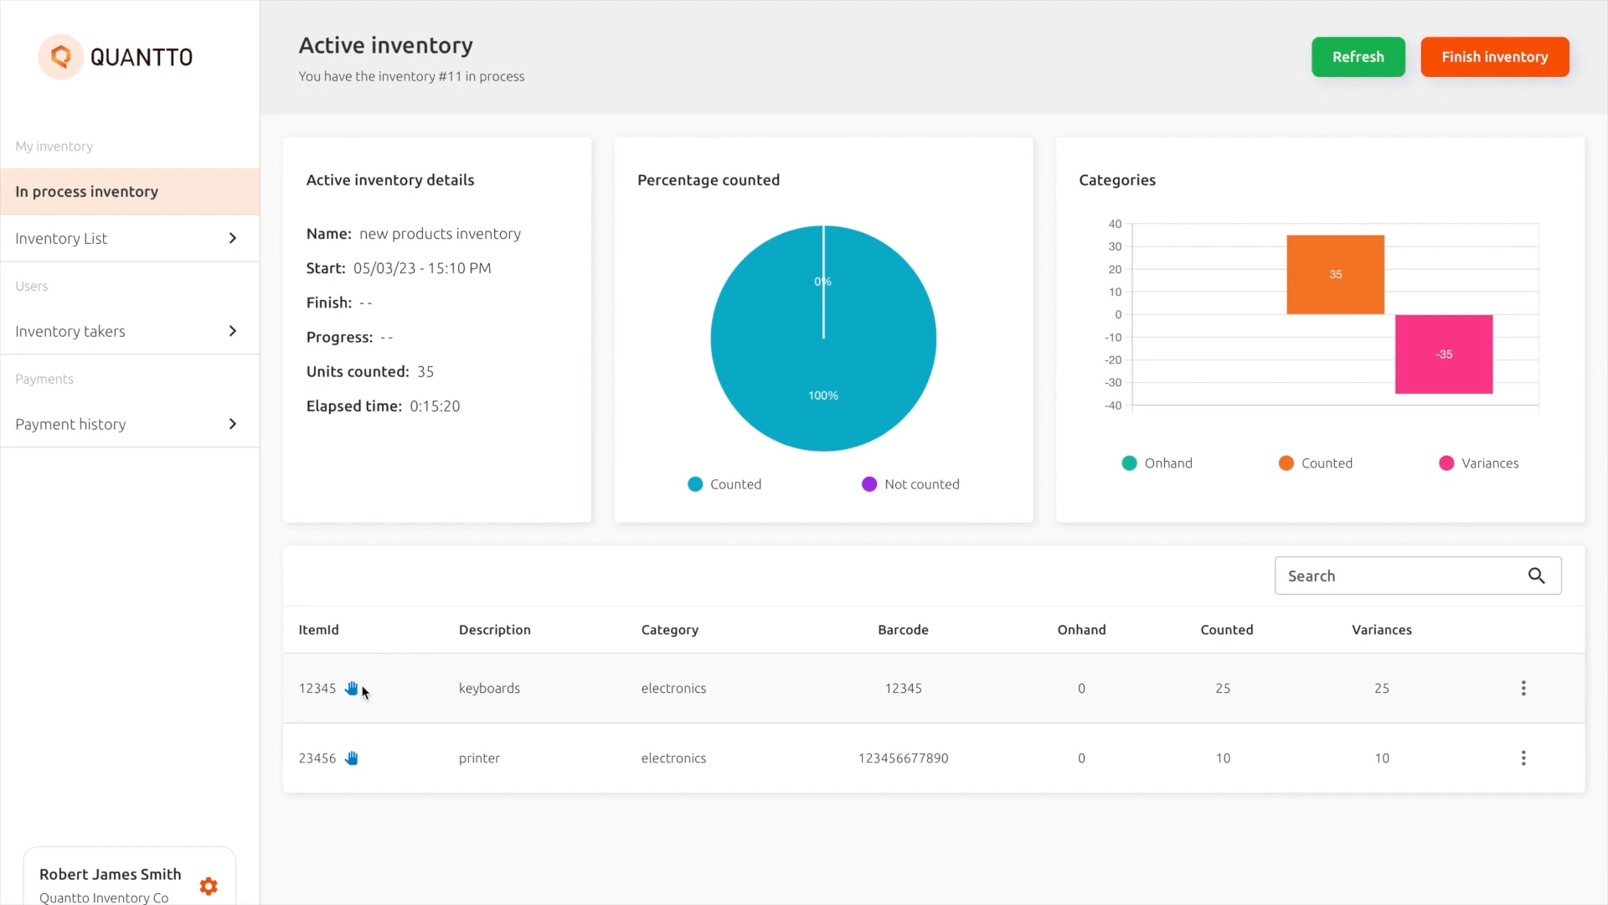
mouse_move(354, 694)
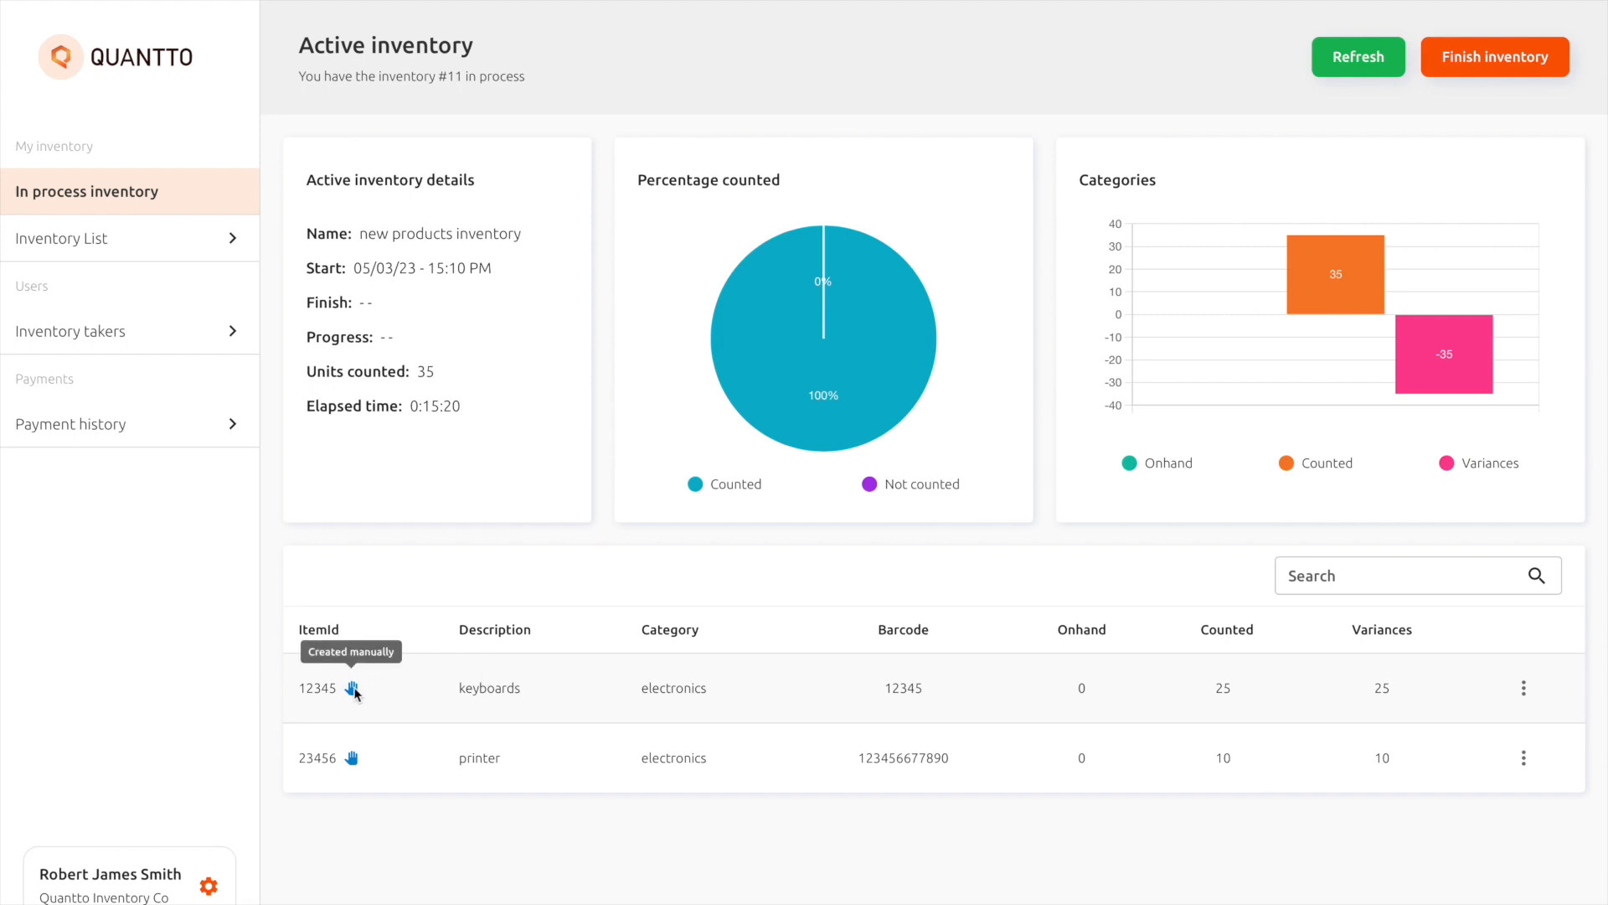